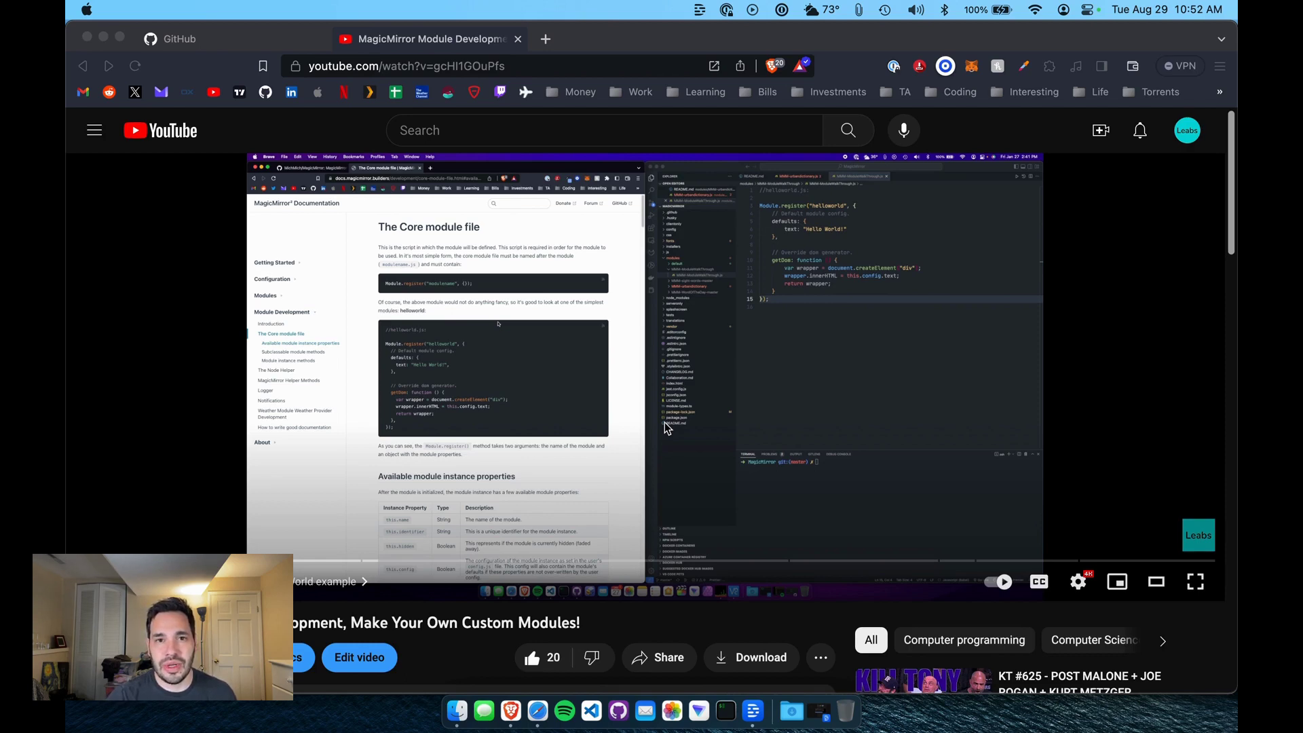
# Step: Switch to the tab showing the MichMich/MagicMirror GitHub repository
pyautogui.hotkey('ctrl', 'Tab')
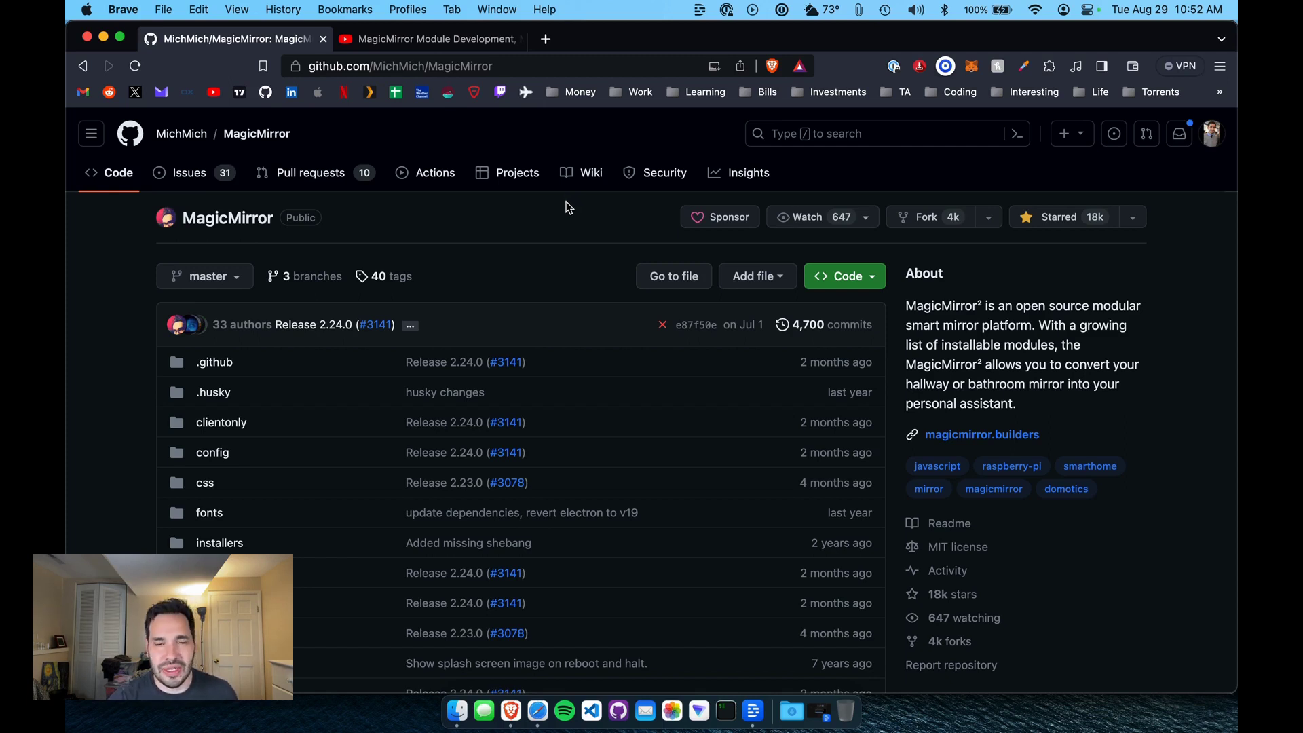
# Step: Search the web for 'github desktop' and open desktop.github.com
pyautogui.press('super+t')
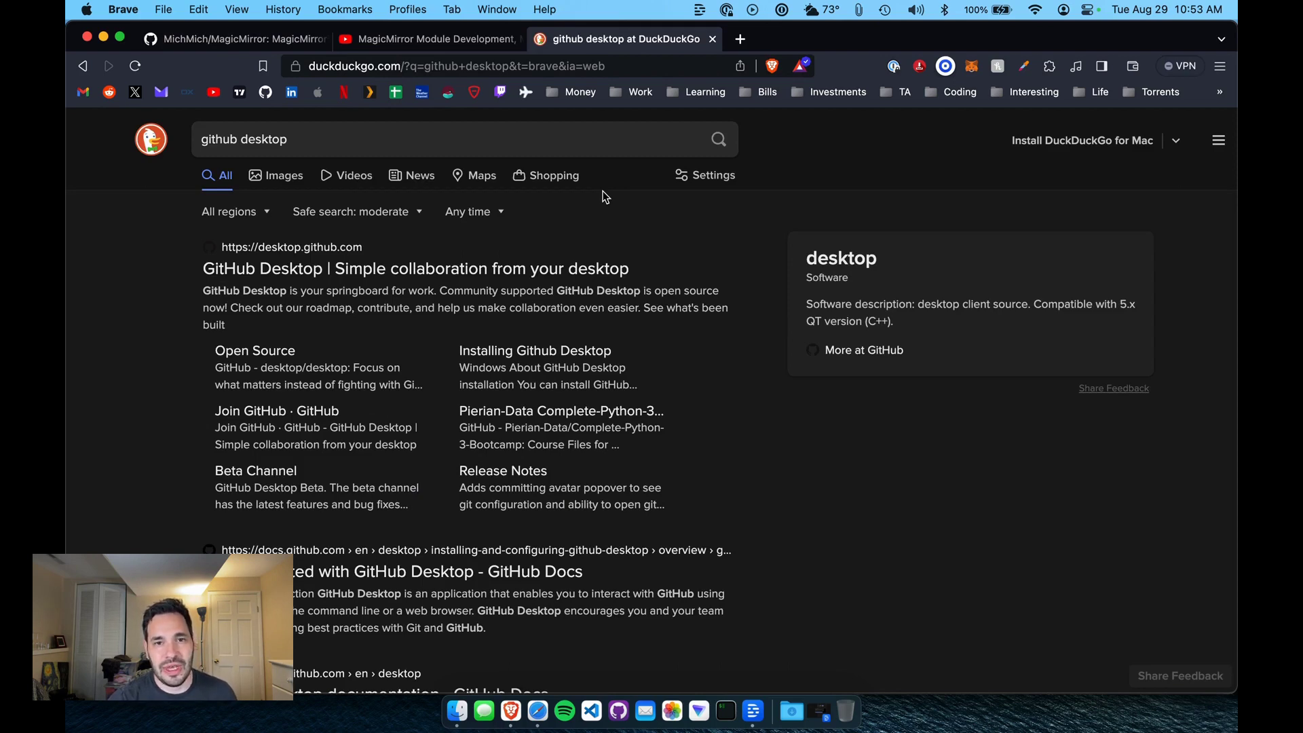
pyautogui.click(506, 268)
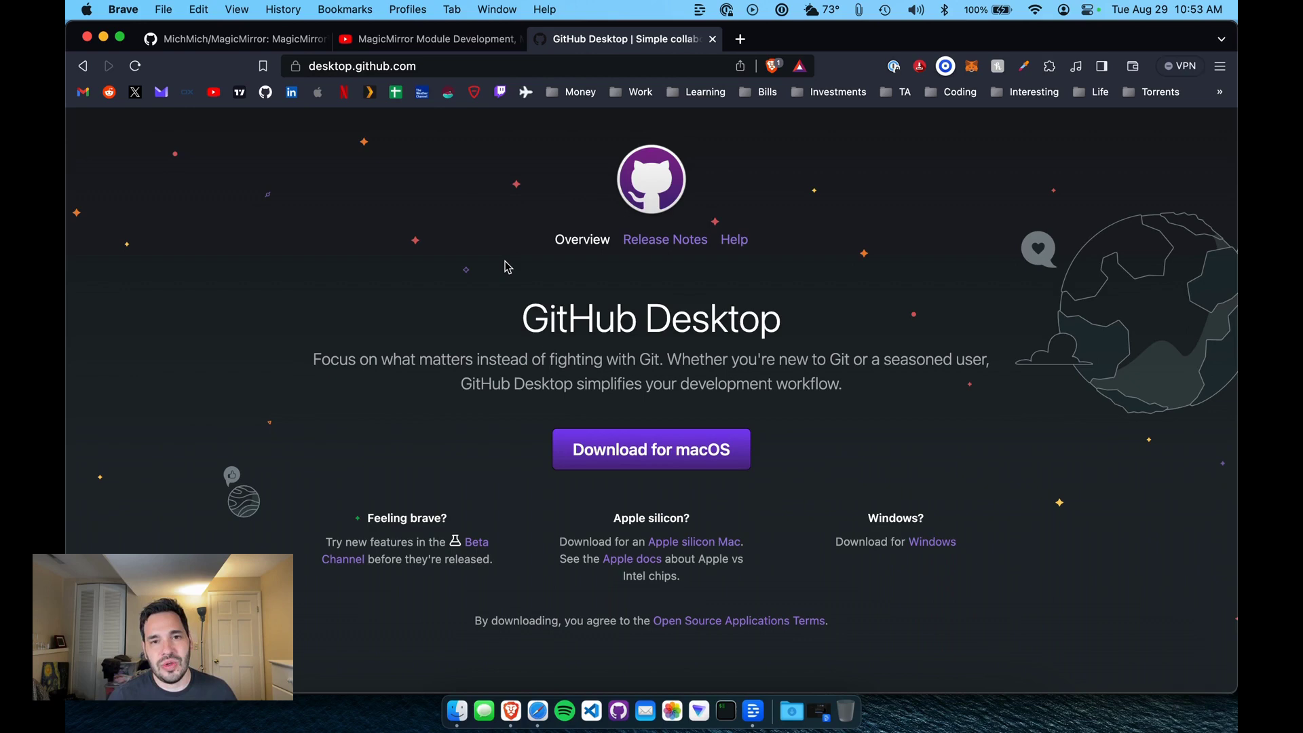
# Step: Launch Visual Studio Code on testing-tailwind and show its Source Control view
pyautogui.press('super+space')
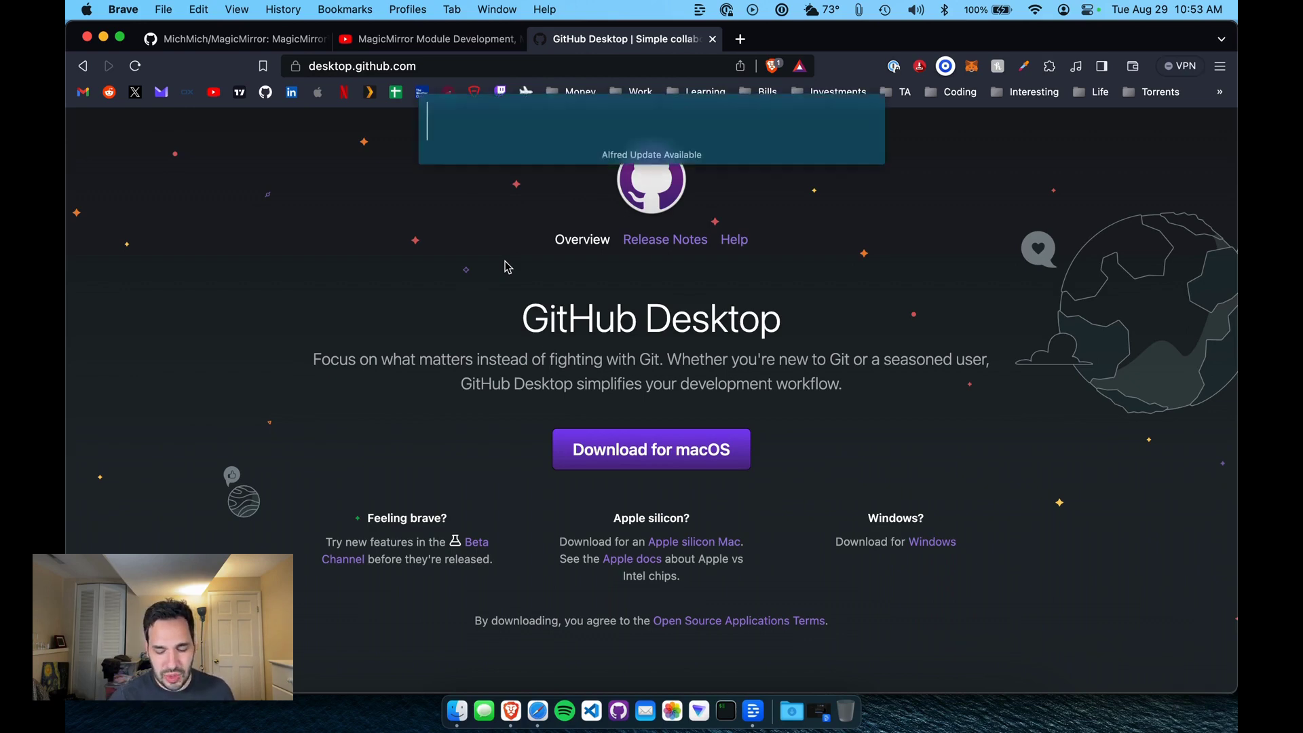
pyautogui.write('code')
pyautogui.press('Return')
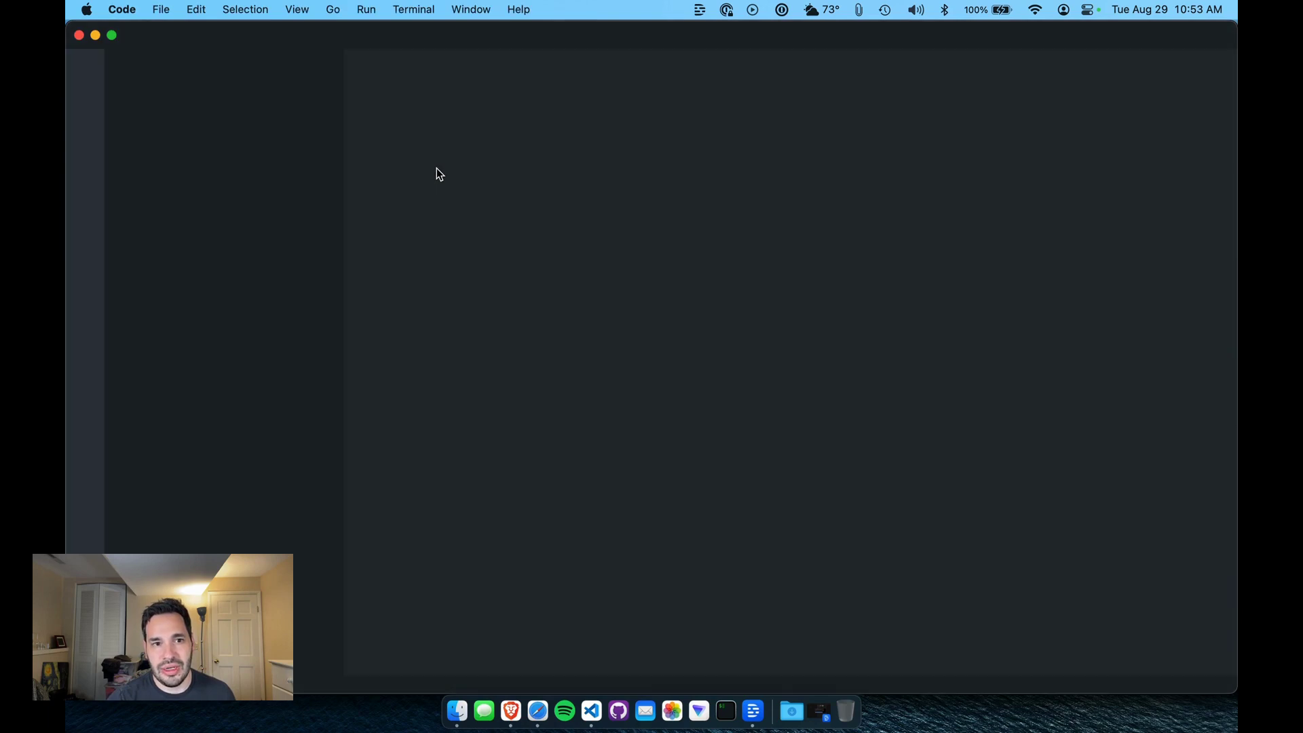
pyautogui.click(85, 149)
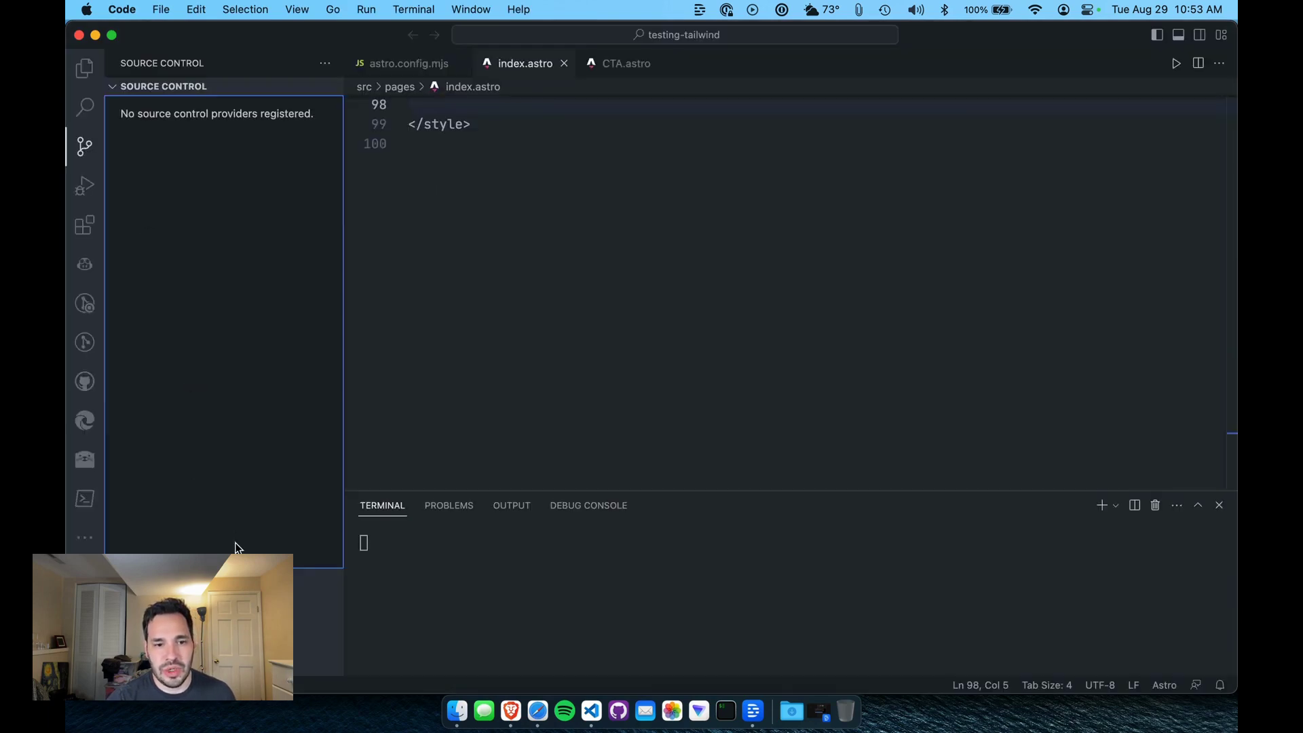
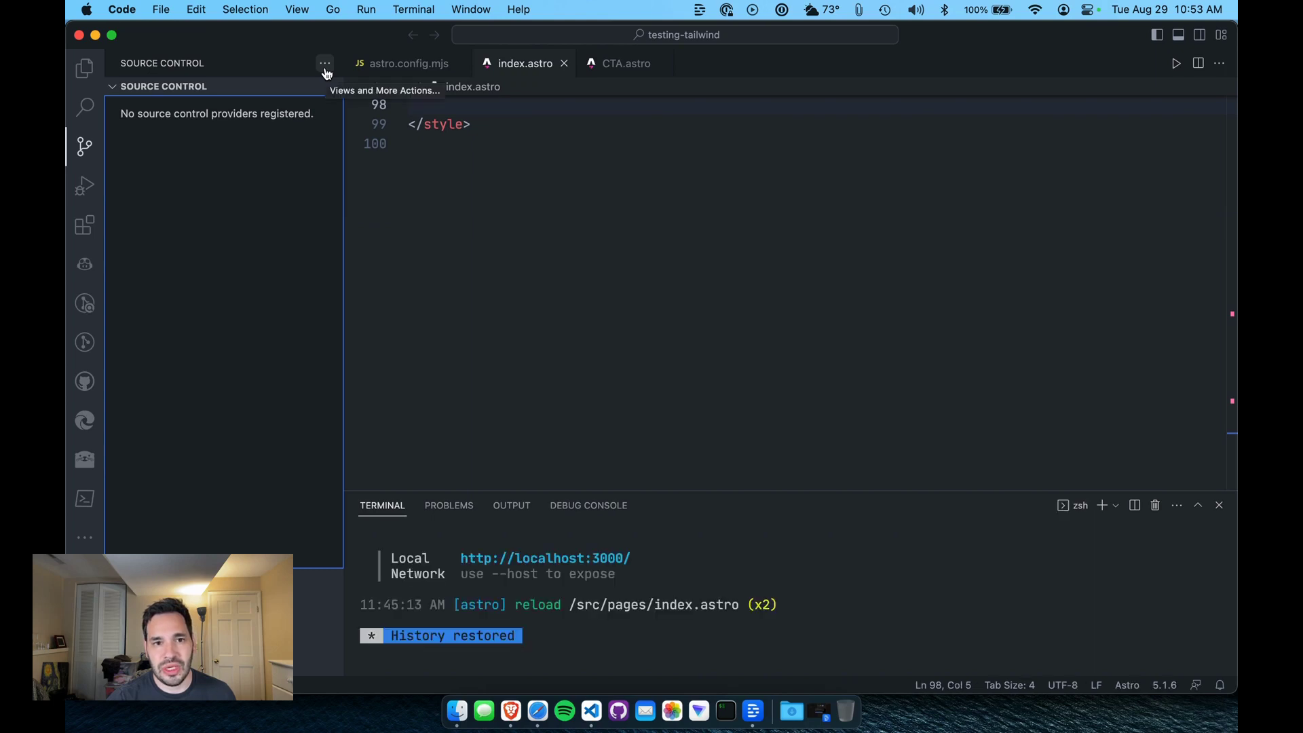
# Step: Switch from VS Code to Brave, which shows the GitHub Desktop download page
pyautogui.click(510, 709)
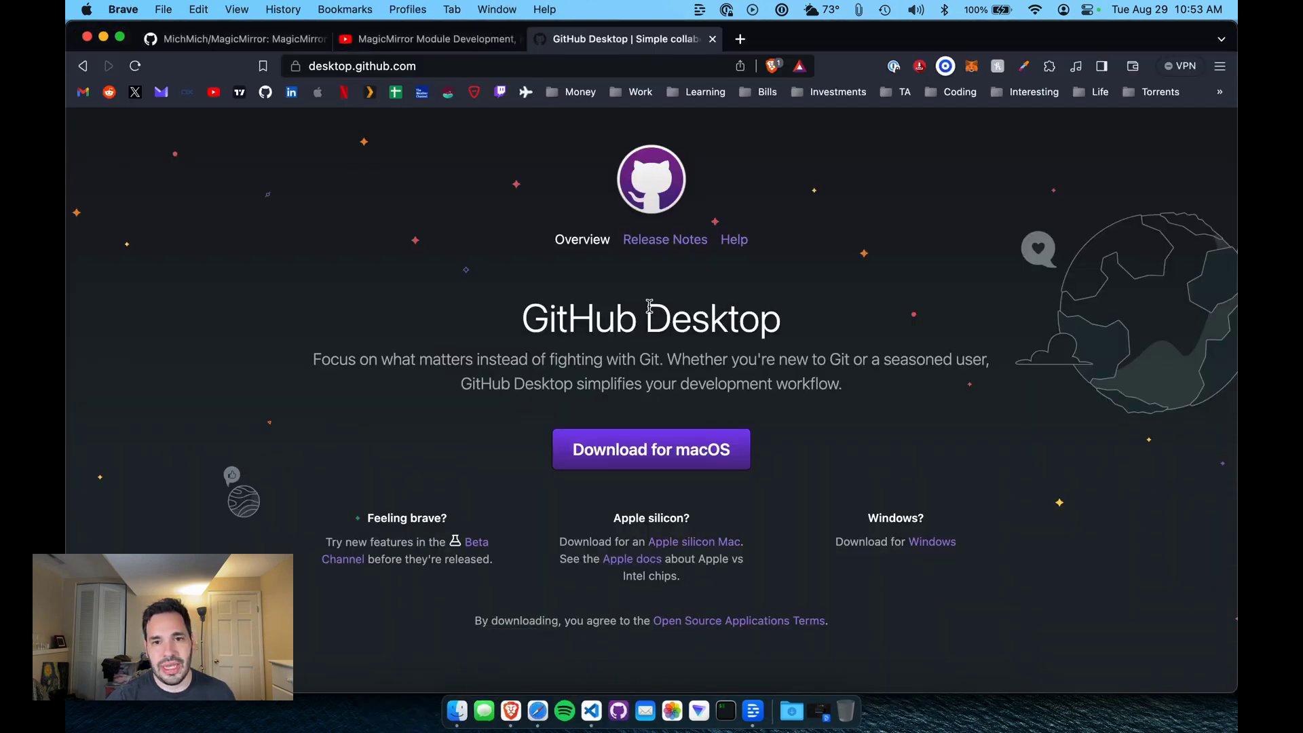
# Step: Open github.com/join, look over the sign-up form, then cycle back to VS Code
pyautogui.click(519, 69)
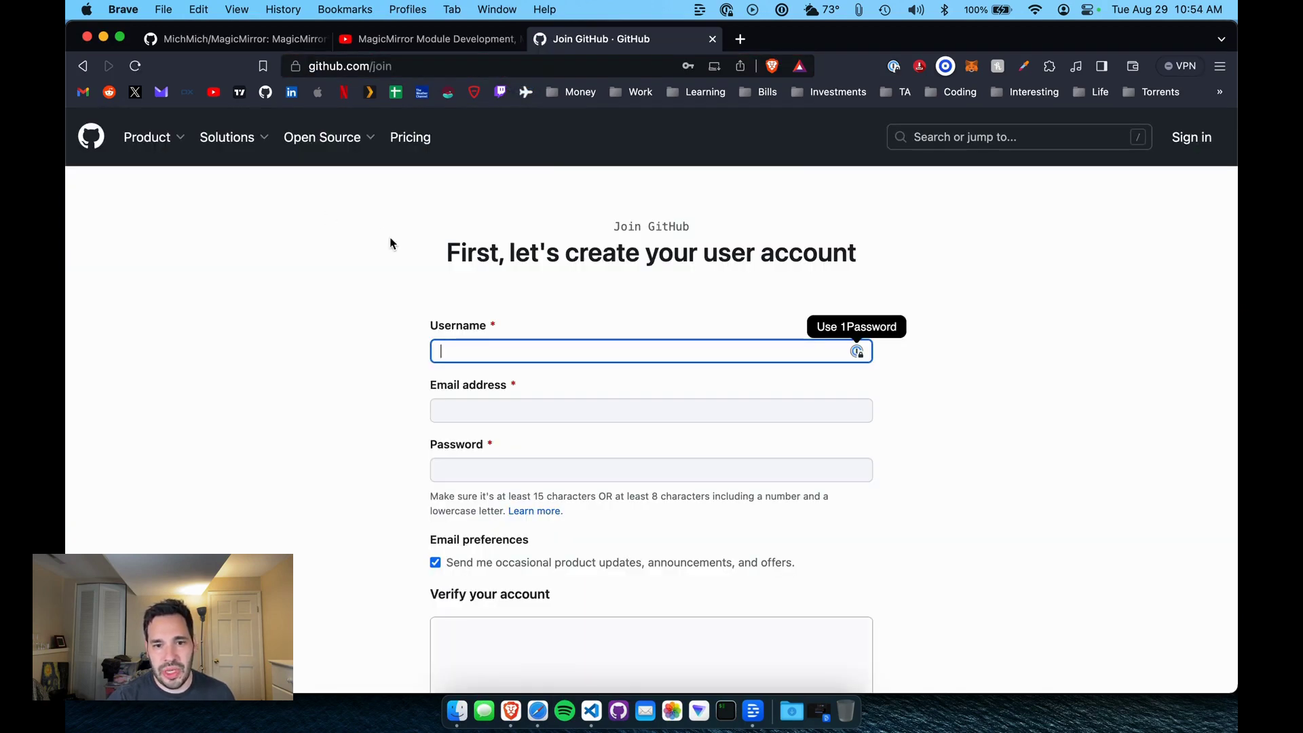
pyautogui.scroll(-3, 398, 265)
pyautogui.scroll(-5, 403, 270)
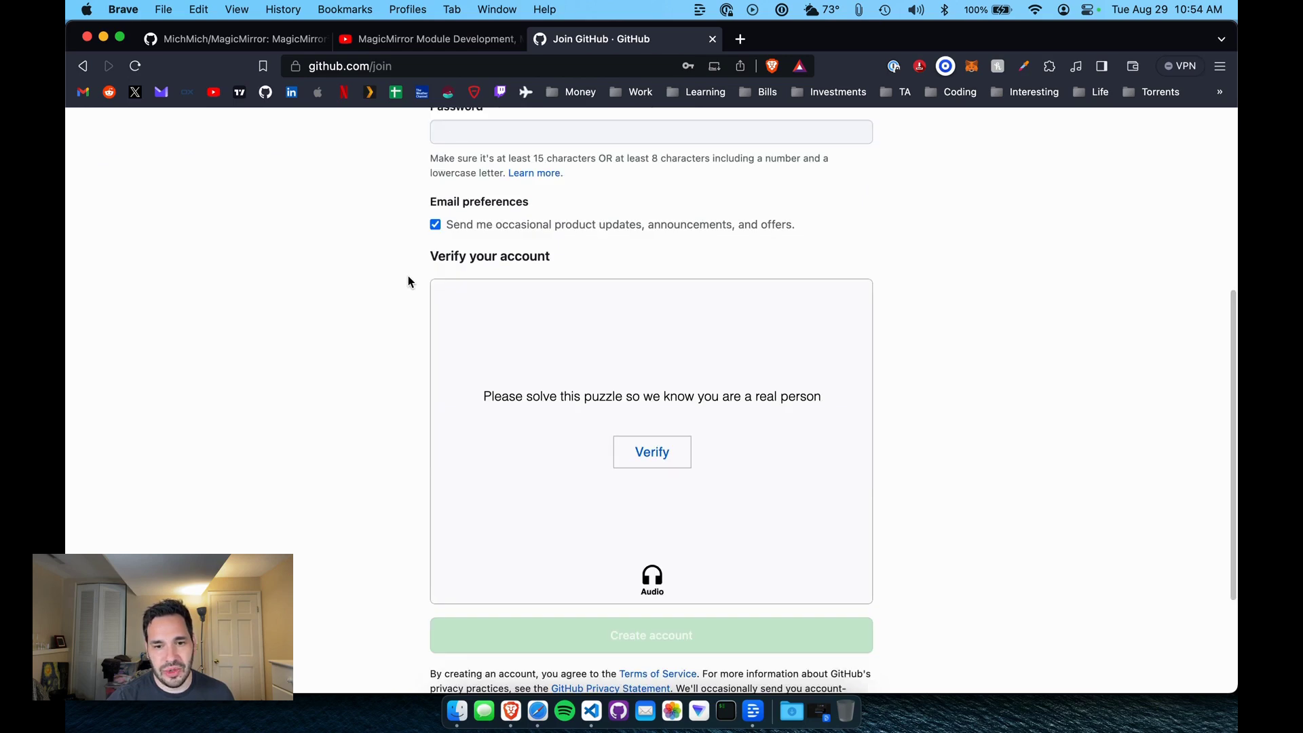
pyautogui.scroll(-5, 409, 276)
pyautogui.scroll(10, 417, 282)
pyautogui.click(576, 346)
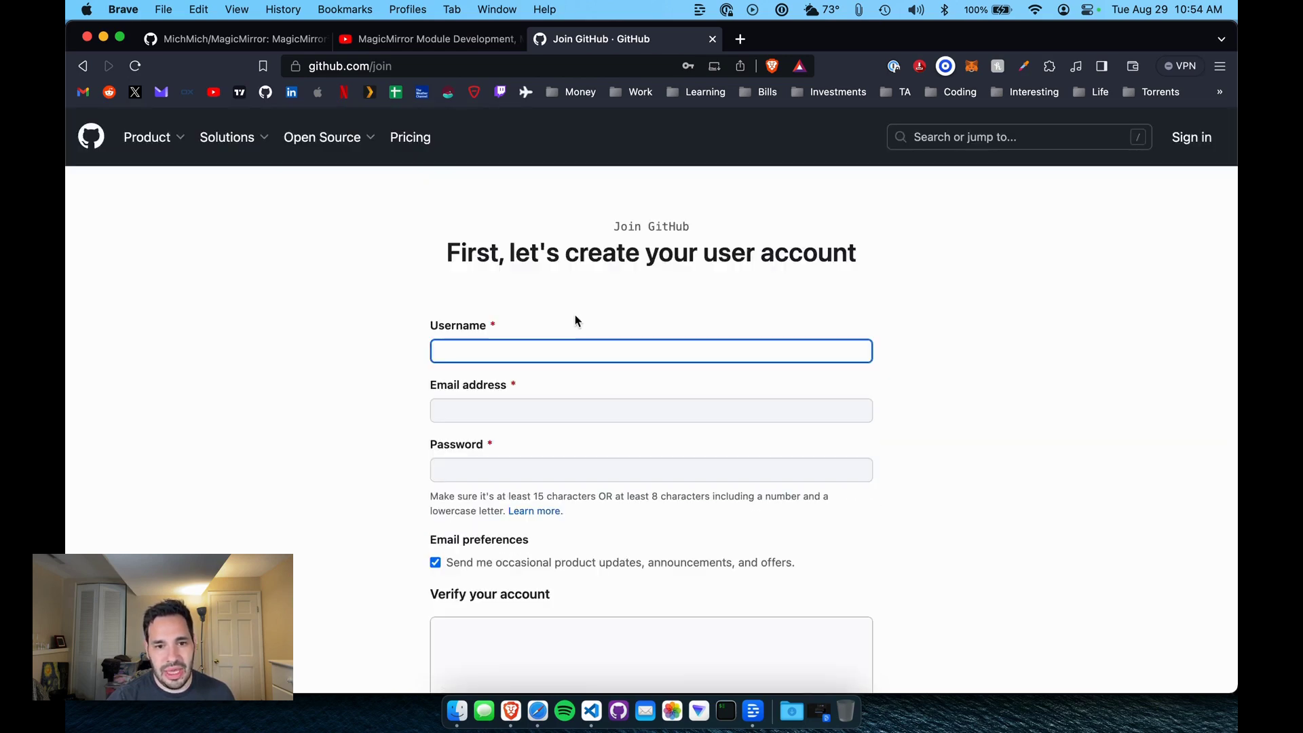
pyautogui.scroll(-3, 576, 321)
pyautogui.scroll(3, 401, 321)
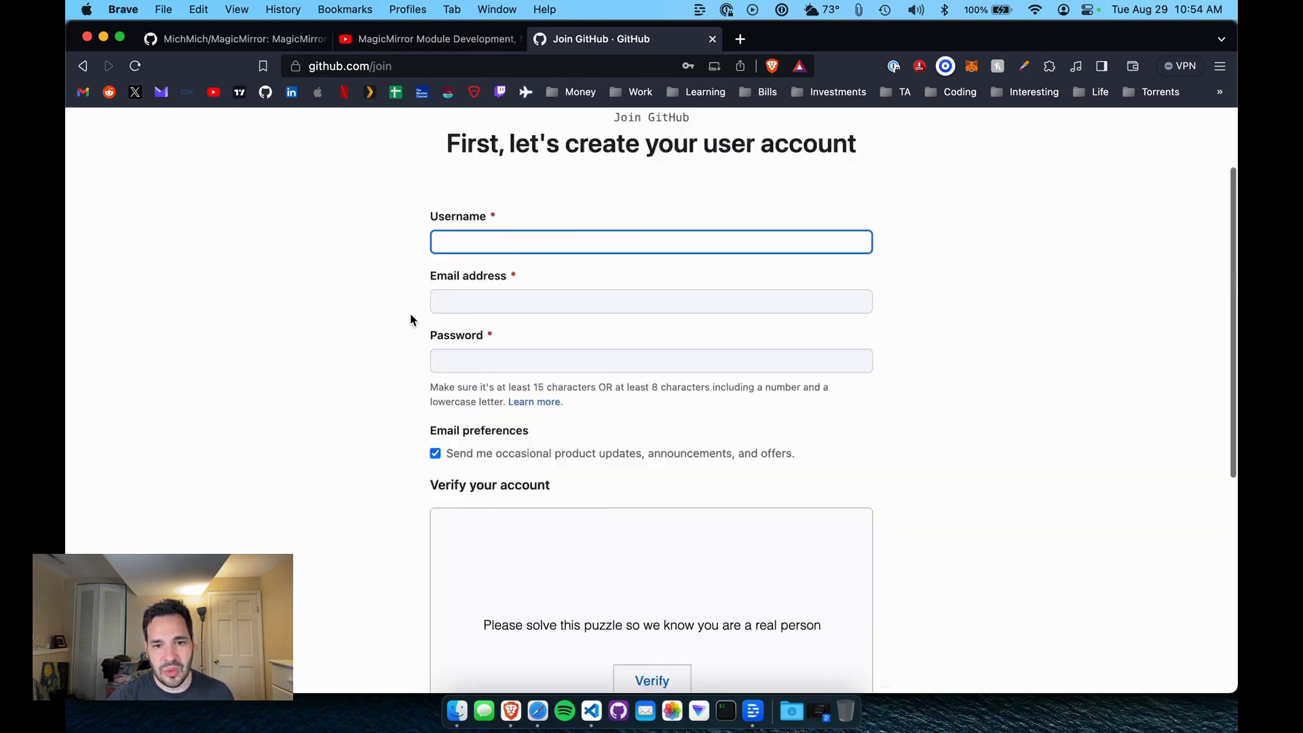
pyautogui.scroll(3, 411, 313)
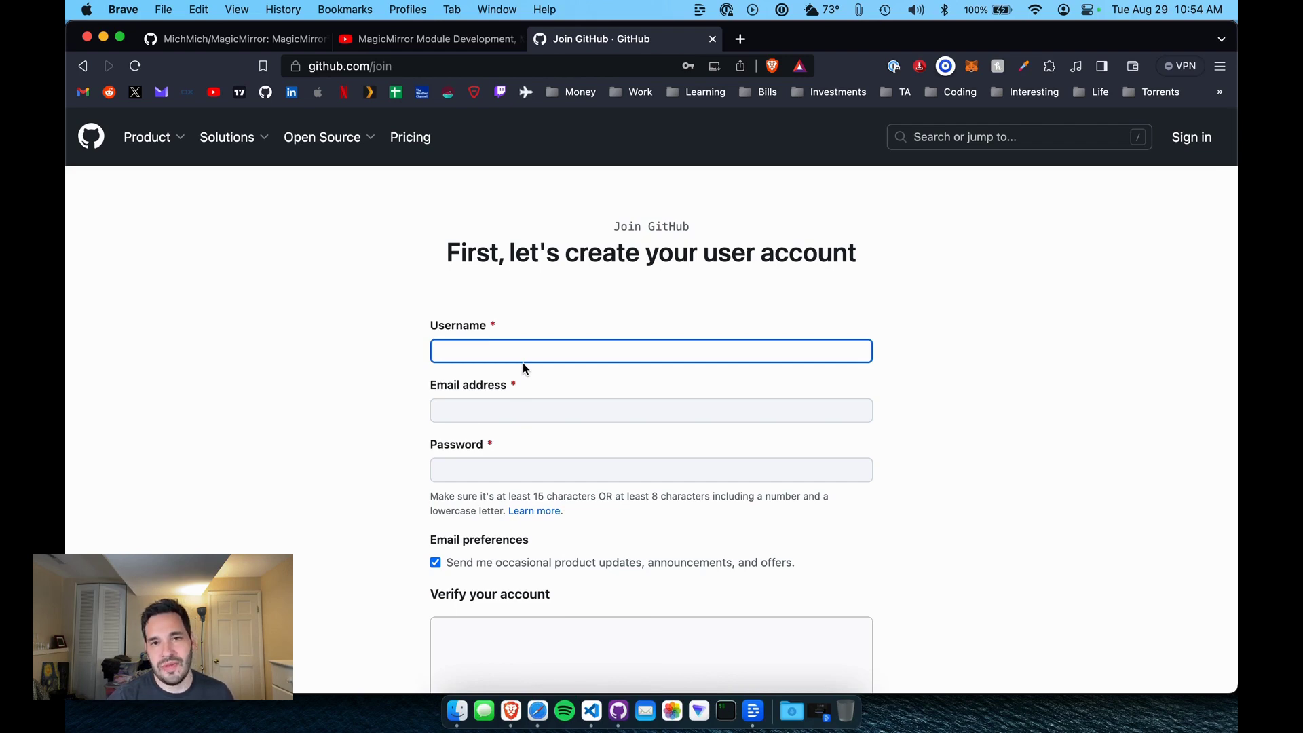
pyautogui.press('super+Tab')
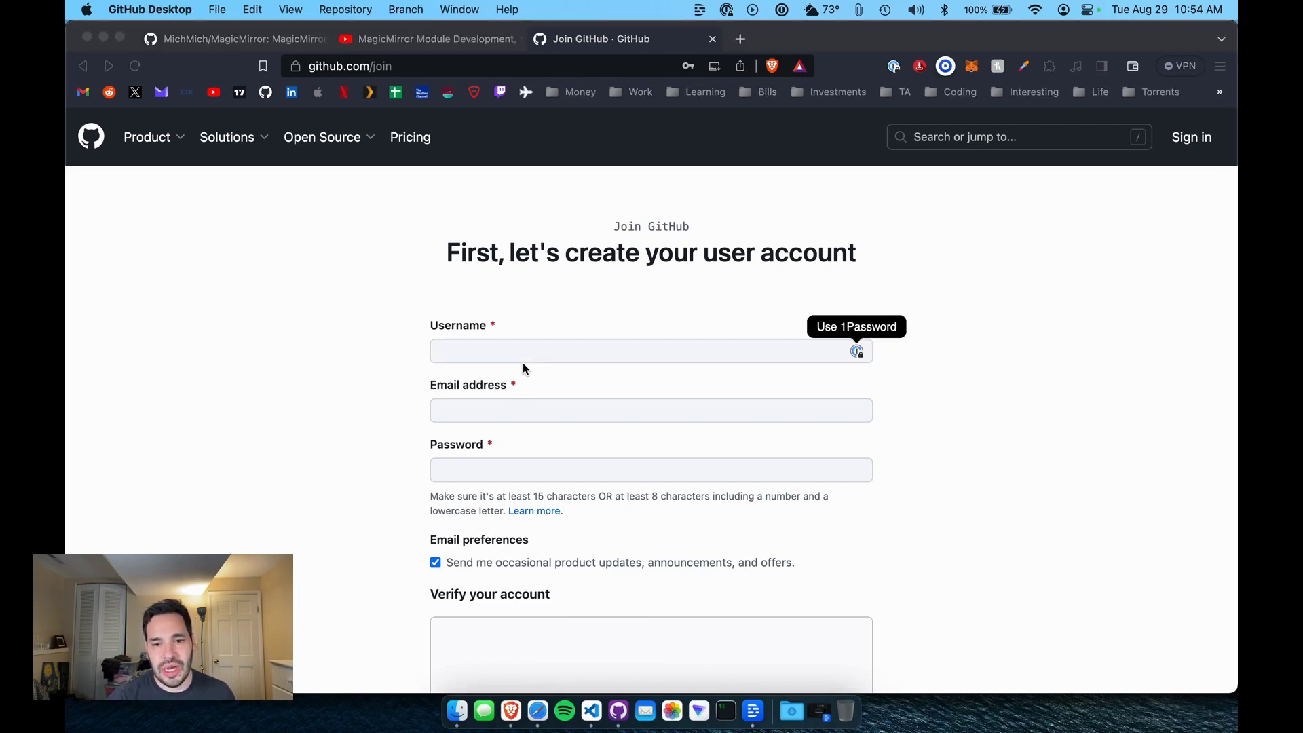
pyautogui.press('super+Tab')
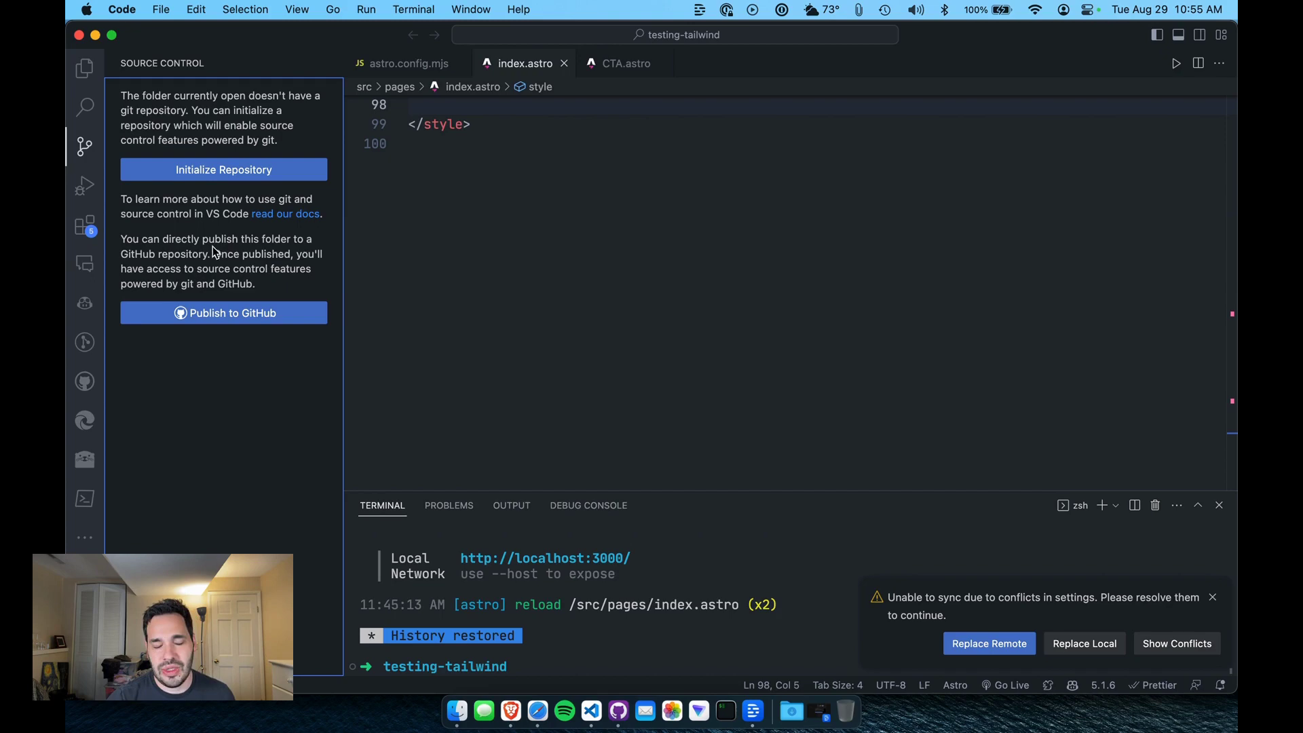
# Step: Switch to Brave's MichMich/MagicMirror repository page
pyautogui.click(792, 711)
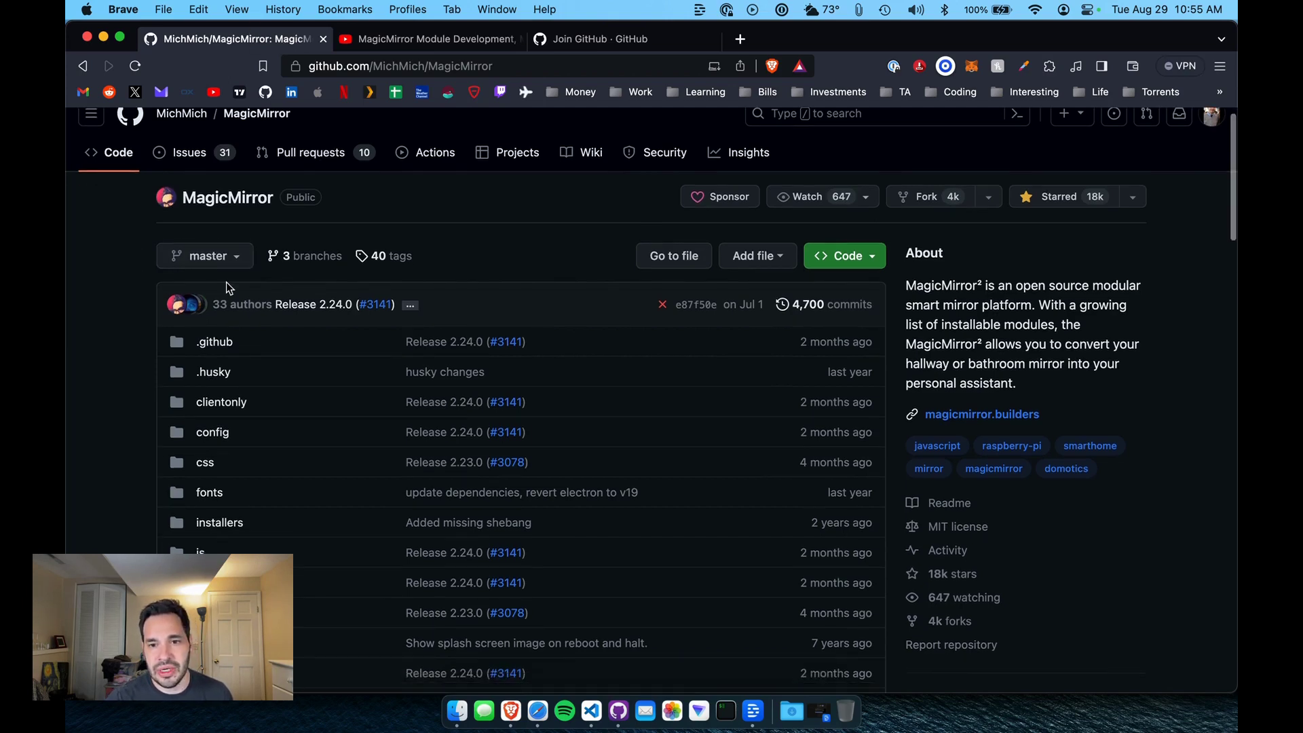
# Step: Open the MagicMirror repository in GitHub Desktop from the Code button menu
pyautogui.click(845, 281)
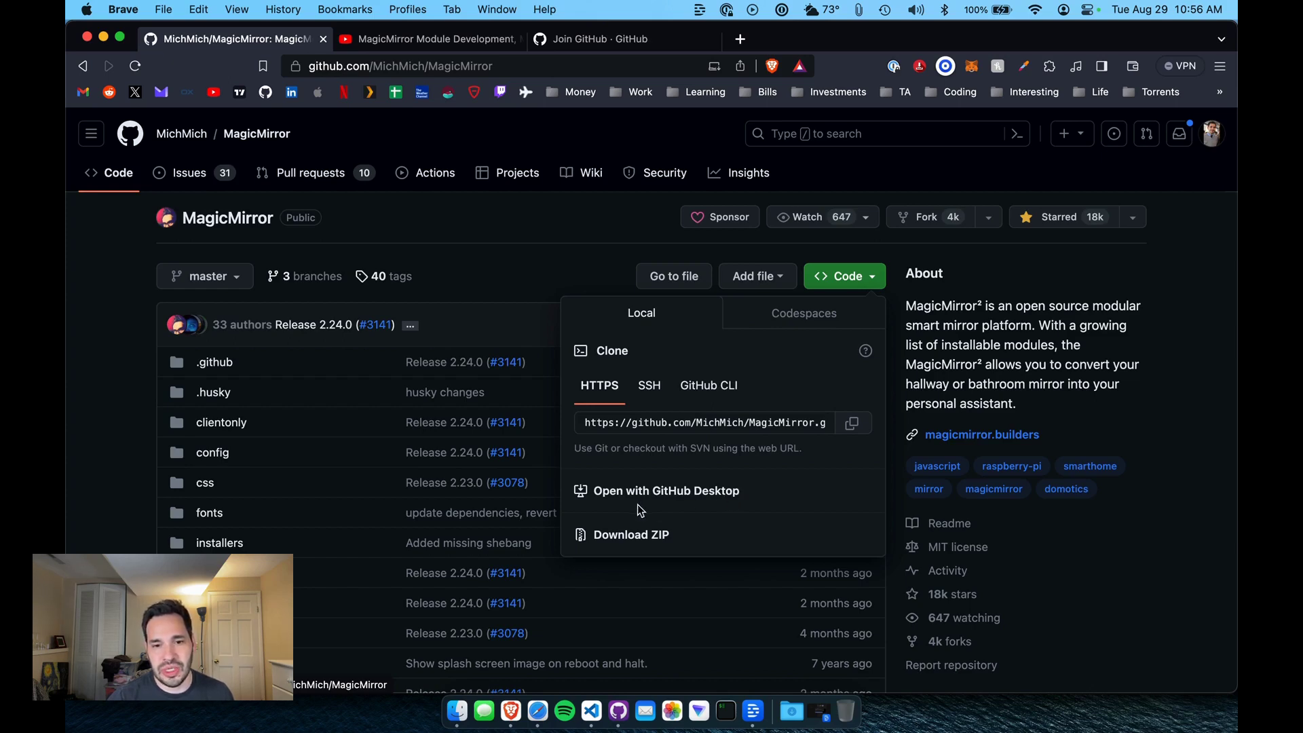
pyautogui.click(713, 492)
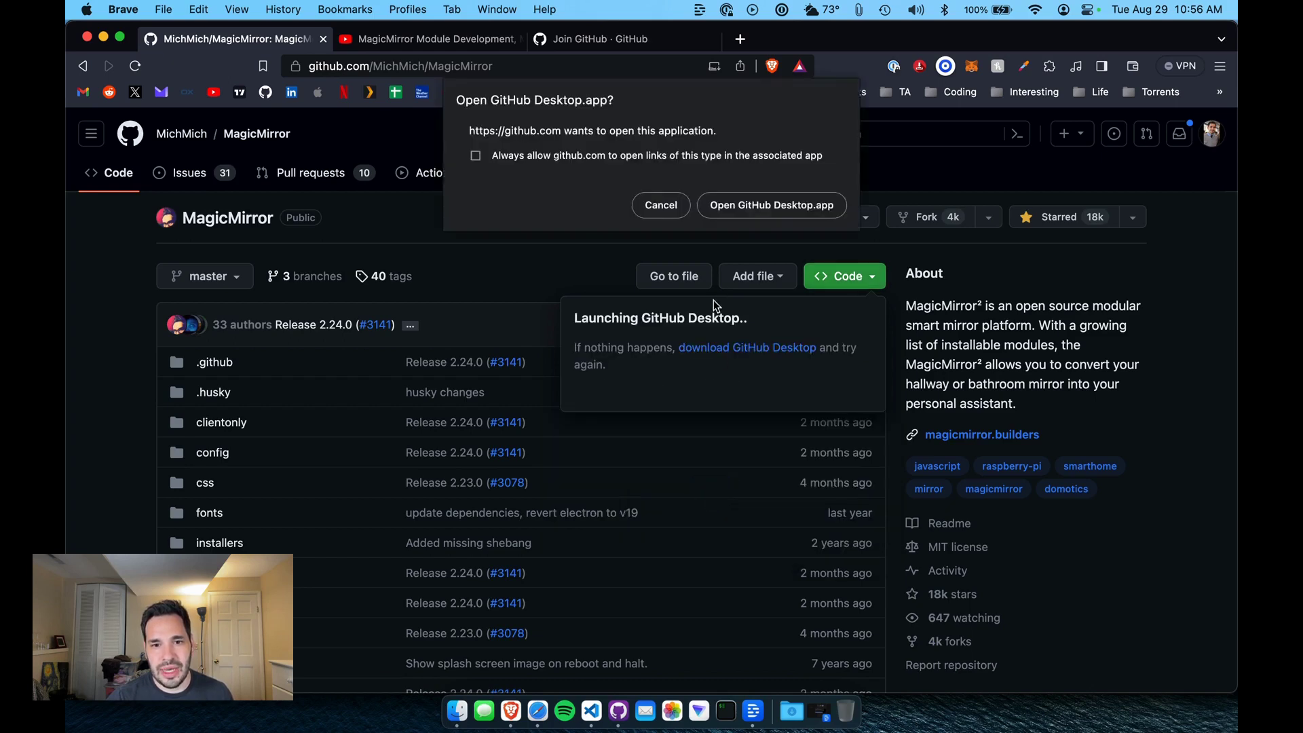
pyautogui.click(740, 212)
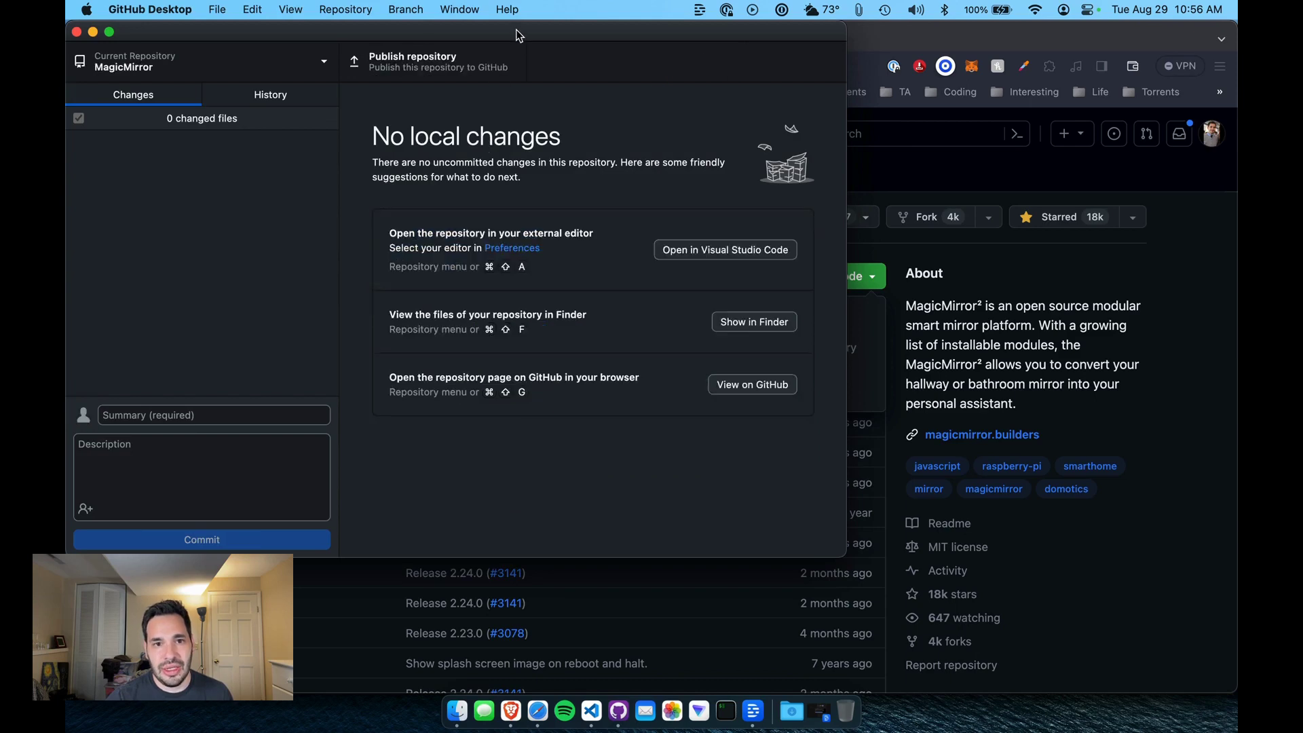
# Step: Focus the GitHub Desktop window and clone the missing MagicMirror repository again
pyautogui.click(743, 79)
pyautogui.moveTo(743, 80); pyautogui.dragTo(759, 82)
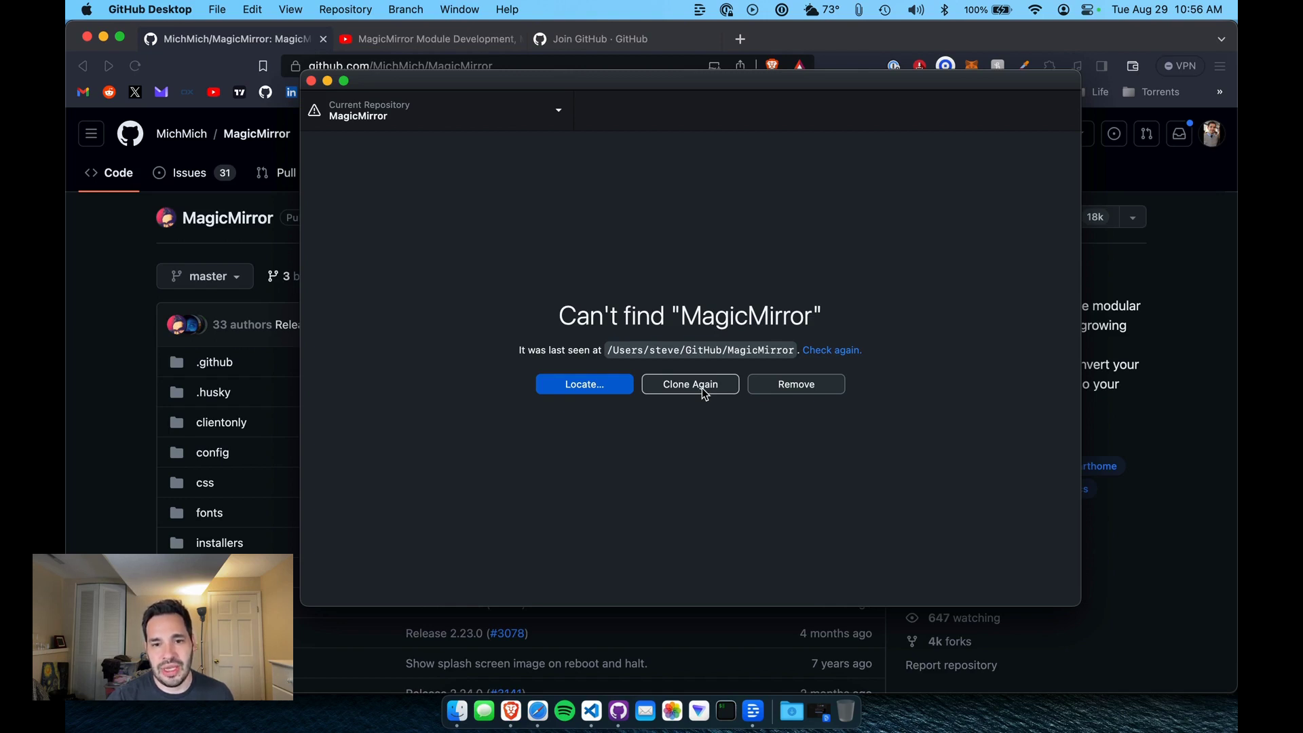
pyautogui.click(702, 389)
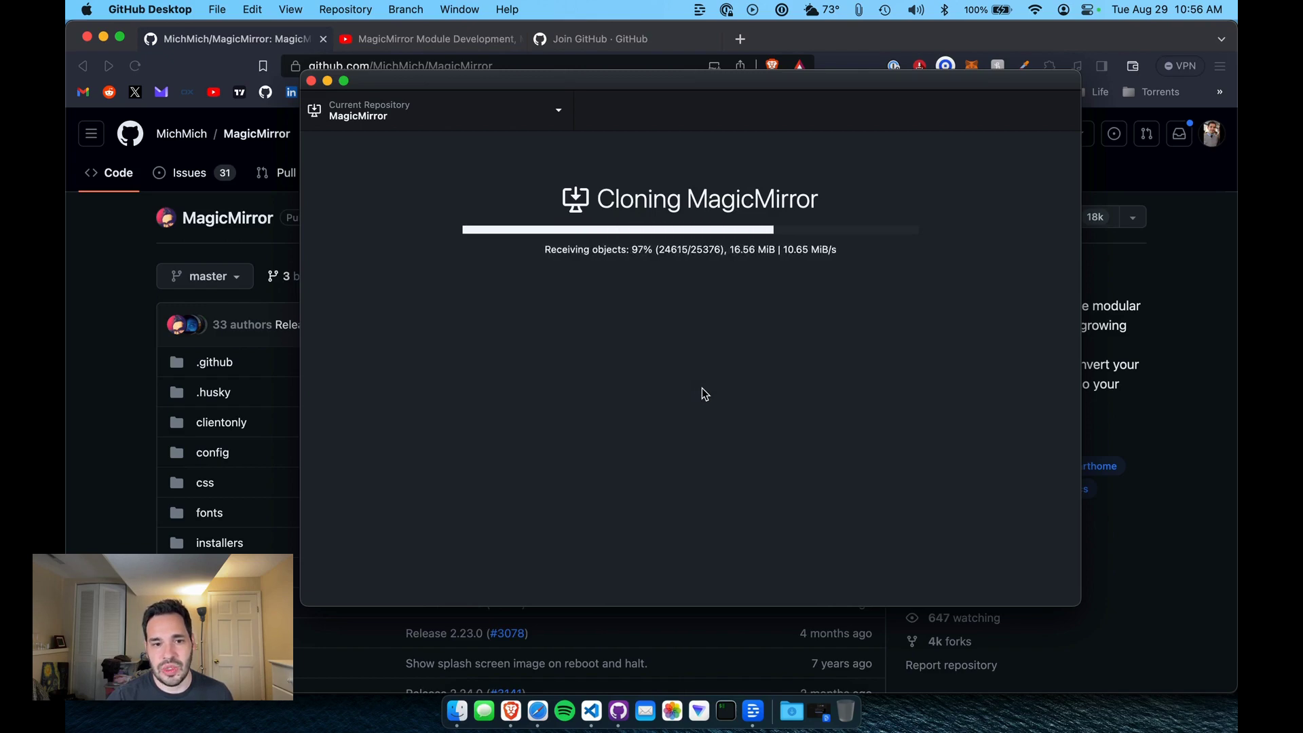
pyautogui.scroll(-5, 347, 326)
pyautogui.scroll(-3, 346, 326)
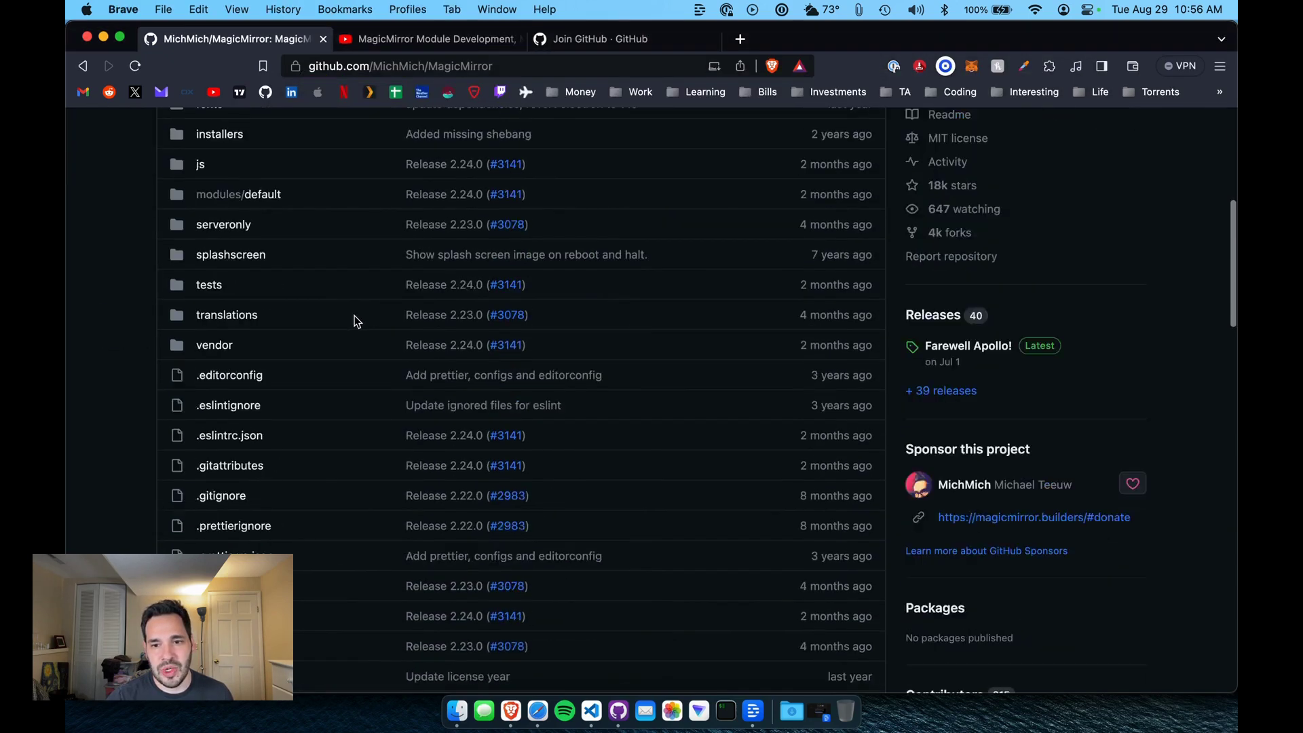
pyautogui.scroll(8, 365, 323)
pyautogui.scroll(-5, 626, 352)
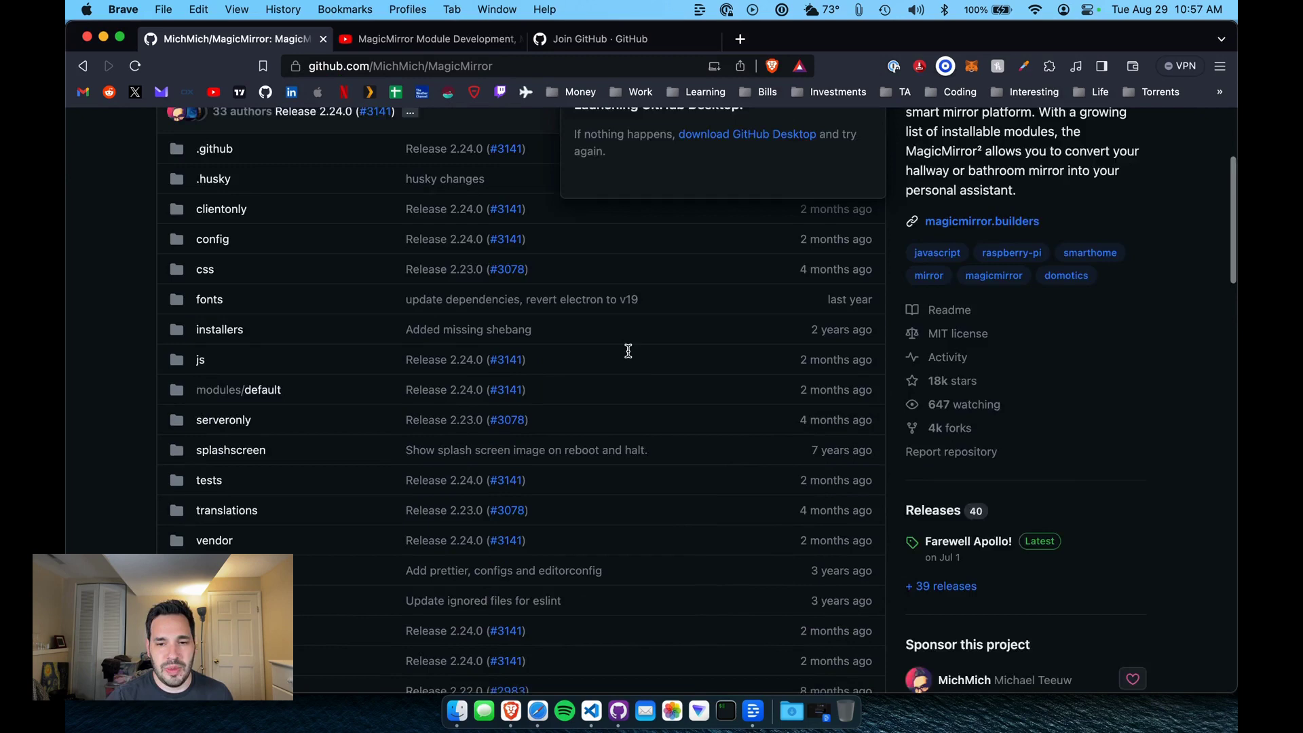
pyautogui.scroll(-5, 625, 351)
pyautogui.scroll(-5, 629, 352)
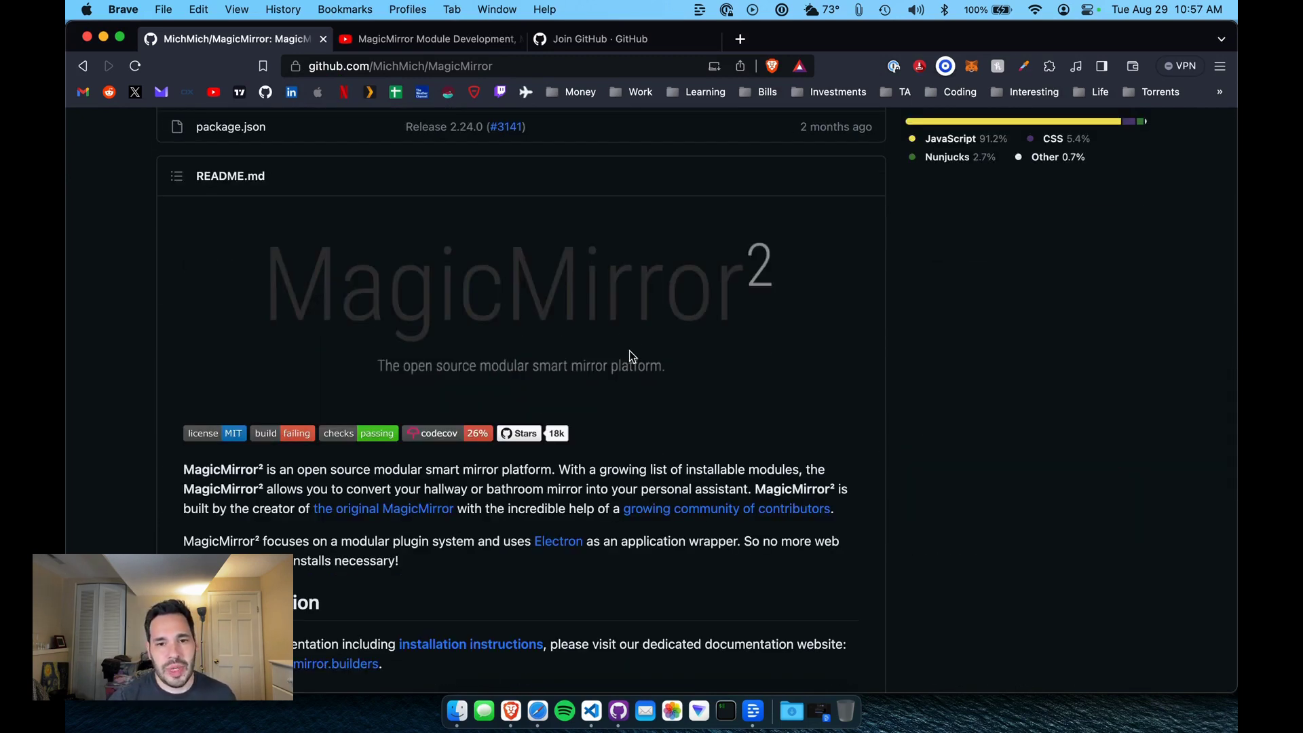
pyautogui.scroll(5, 629, 351)
pyautogui.scroll(5, 649, 358)
pyautogui.scroll(-5, 649, 358)
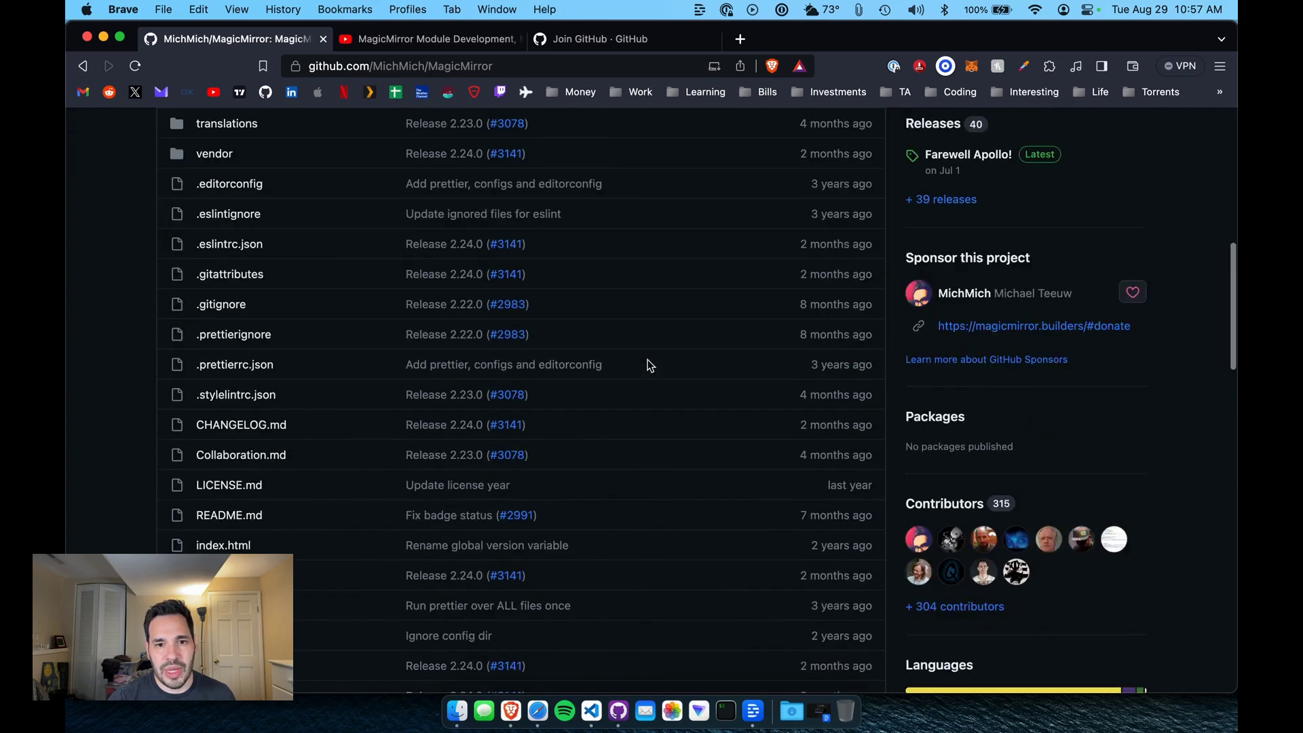
pyautogui.scroll(-8, 649, 358)
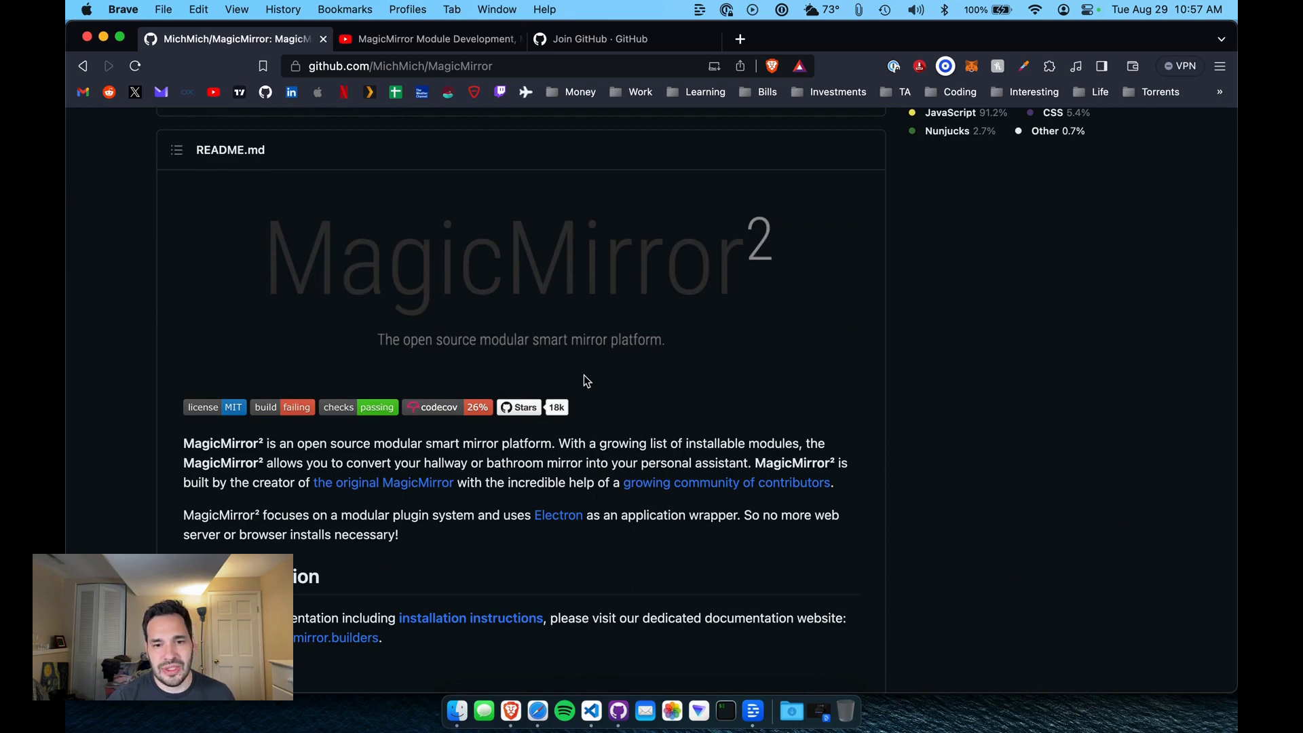
pyautogui.scroll(-2, 584, 375)
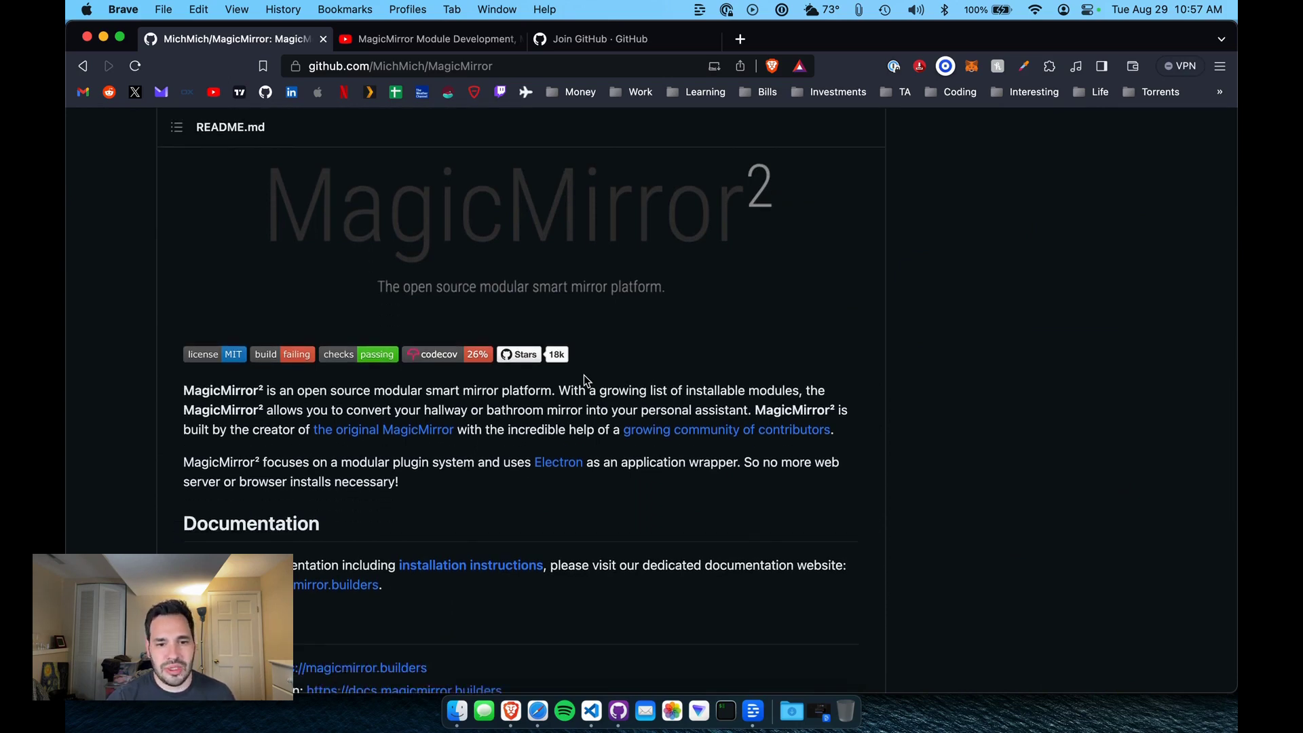
pyautogui.scroll(-5, 584, 375)
pyautogui.scroll(-2, 584, 375)
pyautogui.scroll(-3, 583, 376)
pyautogui.scroll(-3, 580, 380)
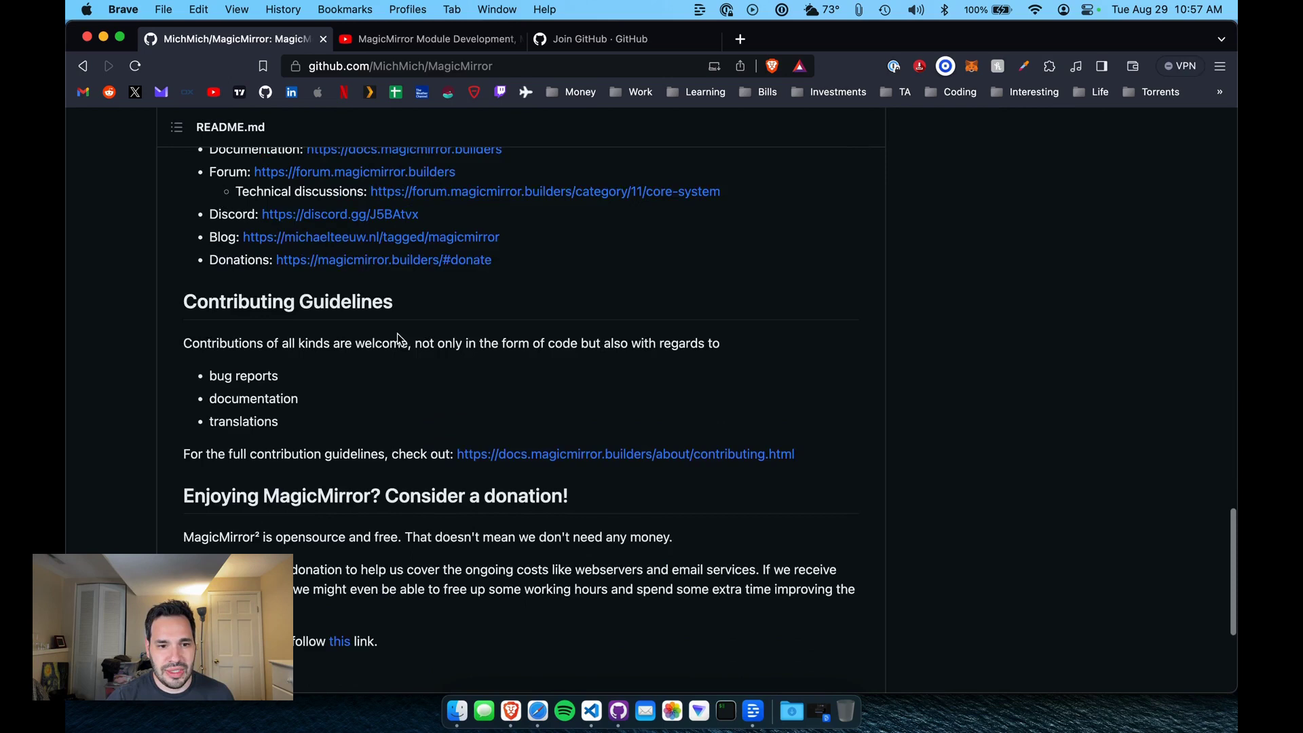
pyautogui.scroll(-3, 398, 336)
pyautogui.scroll(-3, 421, 352)
pyautogui.scroll(8, 420, 353)
pyautogui.scroll(2, 423, 353)
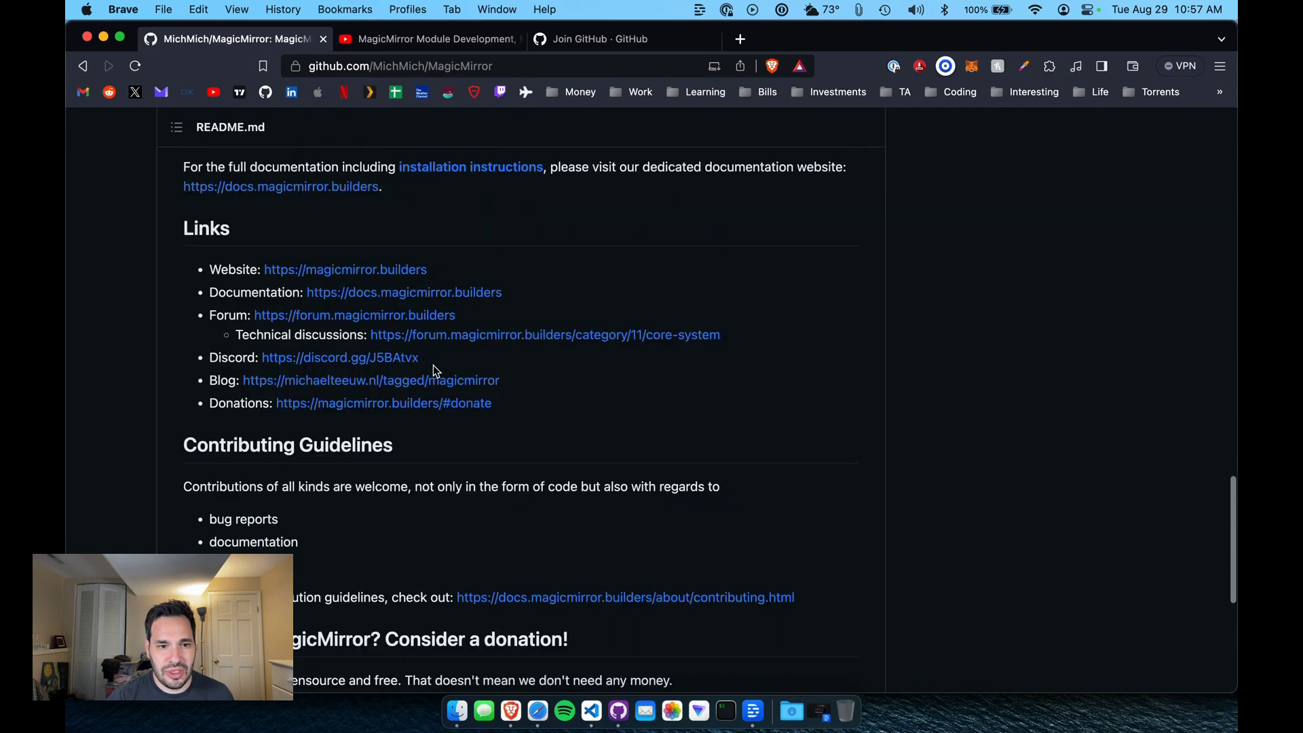
pyautogui.scroll(2, 433, 366)
# Step: Follow the README's installation instructions link to the Installation & Usage docs
pyautogui.click(463, 227)
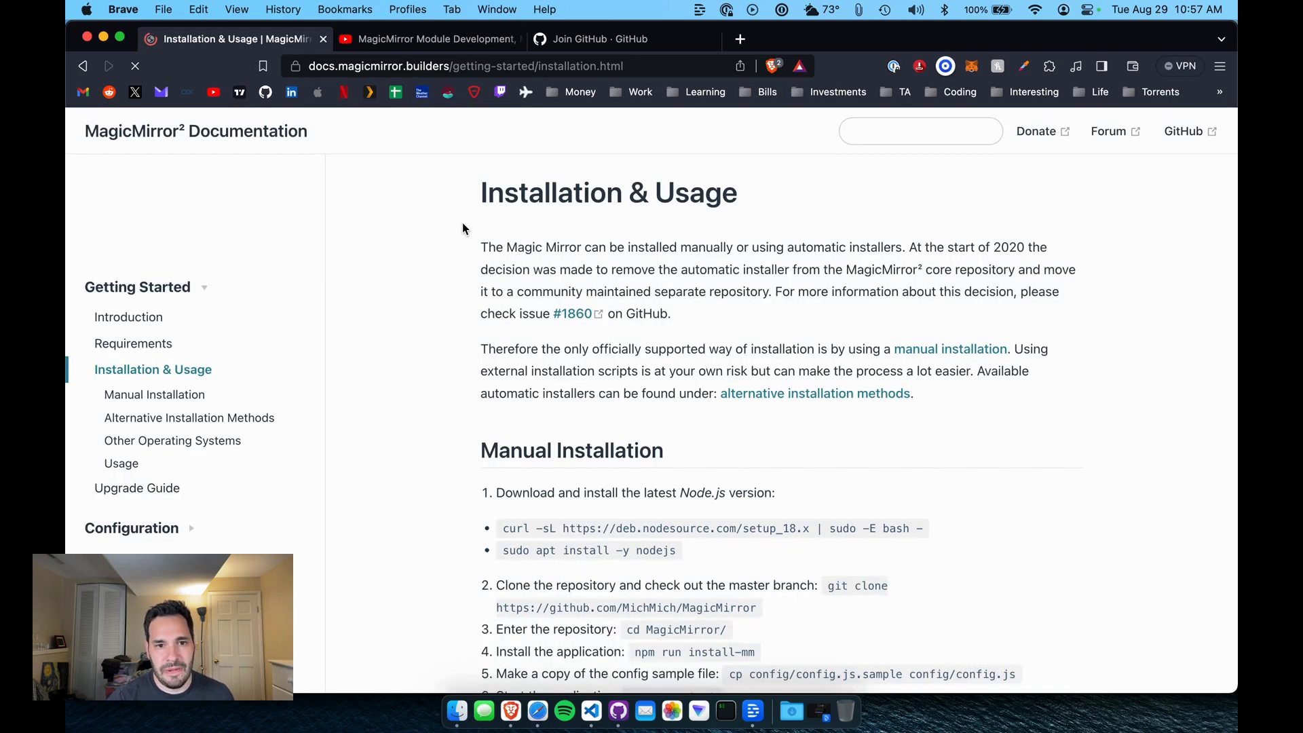
pyautogui.scroll(-2, 462, 223)
pyautogui.scroll(-2, 463, 222)
pyautogui.scroll(-3, 463, 224)
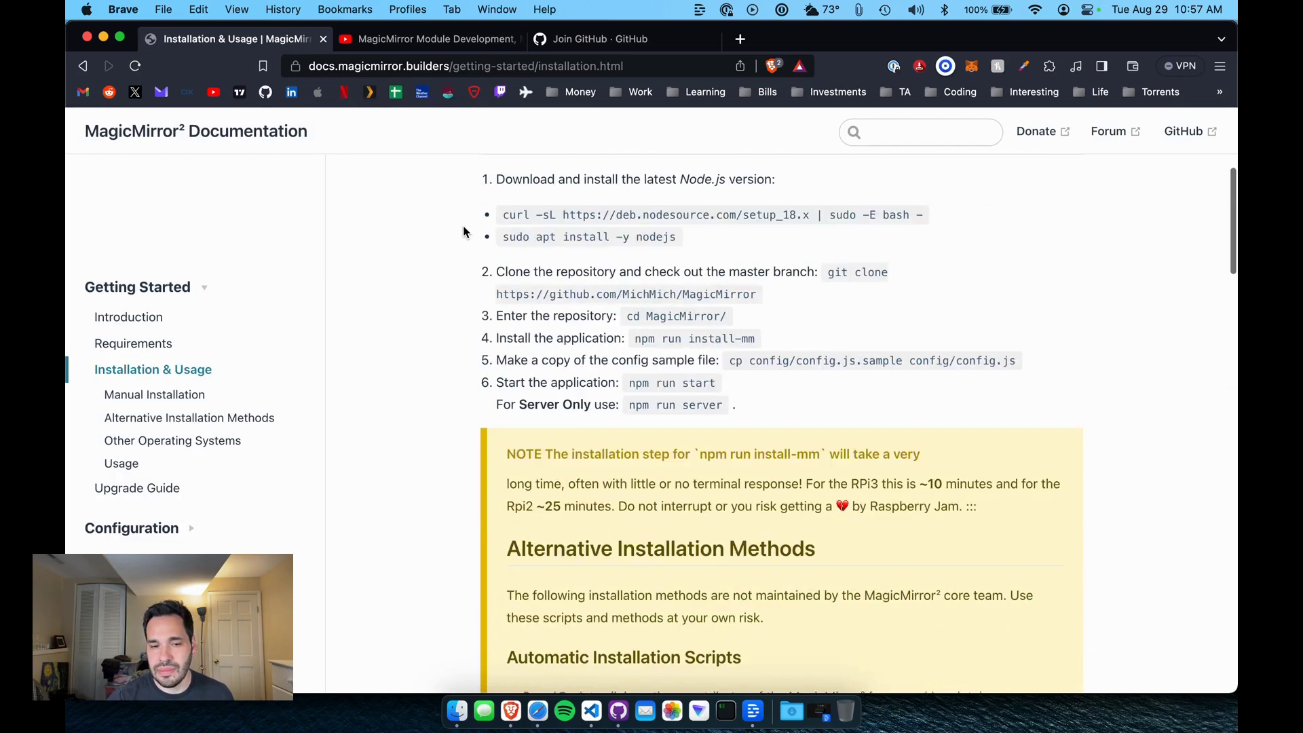
# Step: Select commands in the Manual Installation steps, ending on the git clone command
pyautogui.moveTo(504, 215); pyautogui.dragTo(809, 215)
pyautogui.click(661, 236)
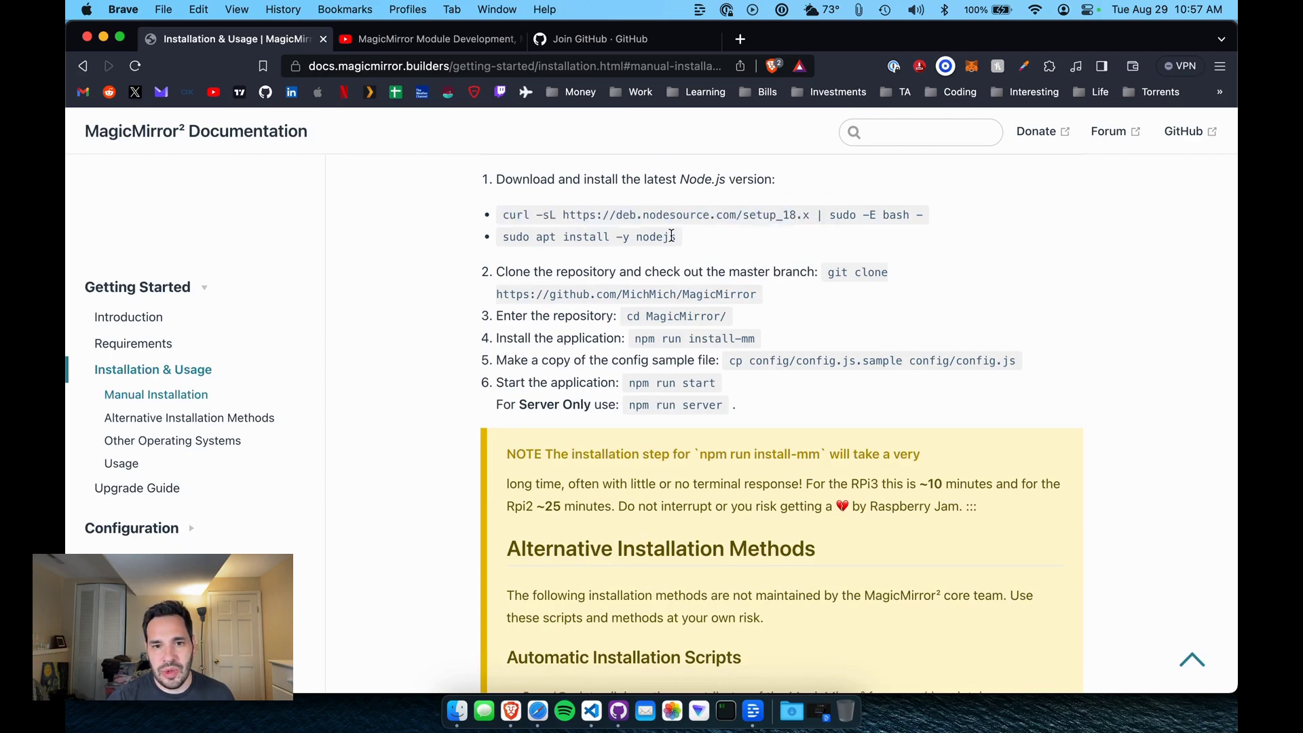
pyautogui.moveTo(675, 237); pyautogui.dragTo(563, 237)
pyautogui.click(550, 217)
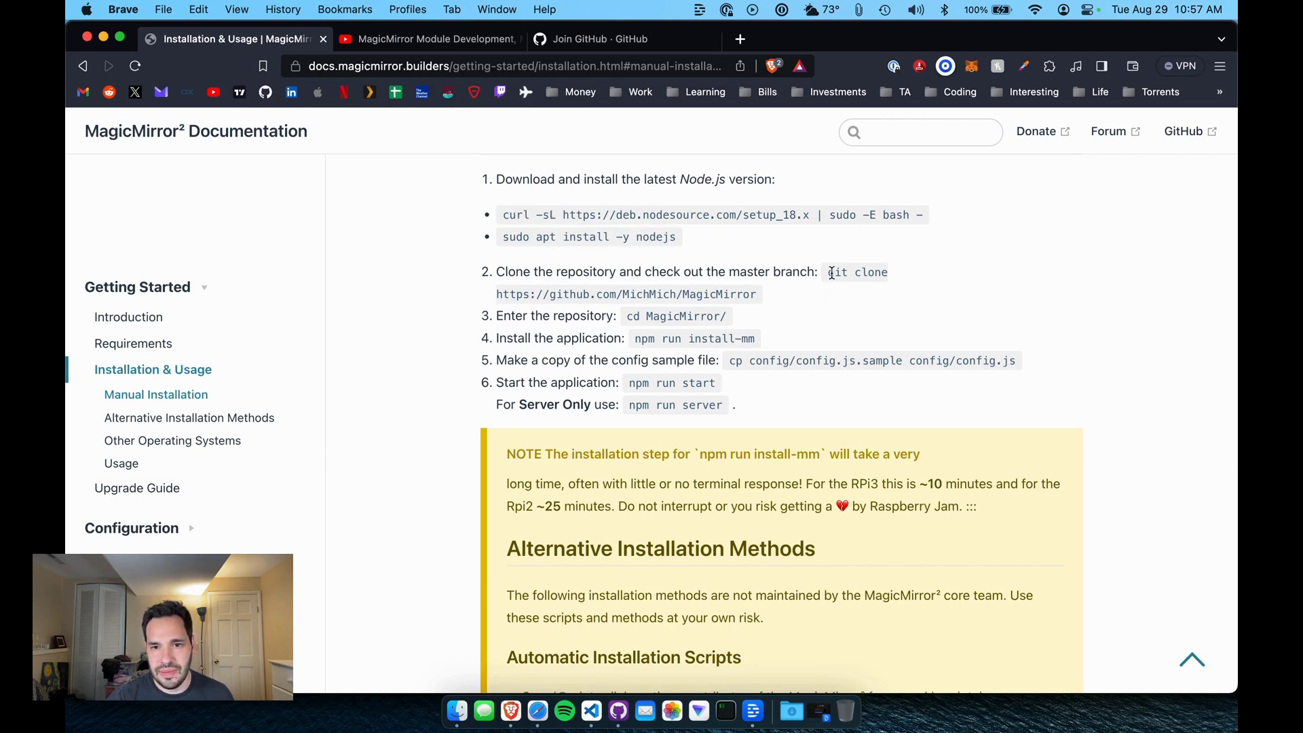
pyautogui.moveTo(827, 271)
pyautogui.mouseDown()
pyautogui.moveTo(854, 276)
pyautogui.moveTo(758, 295)
pyautogui.mouseUp()
# Step: Copy the git clone command and place a new iTerm2 window beside the docs
pyautogui.press('super+c')
pyautogui.press('super+Tab')
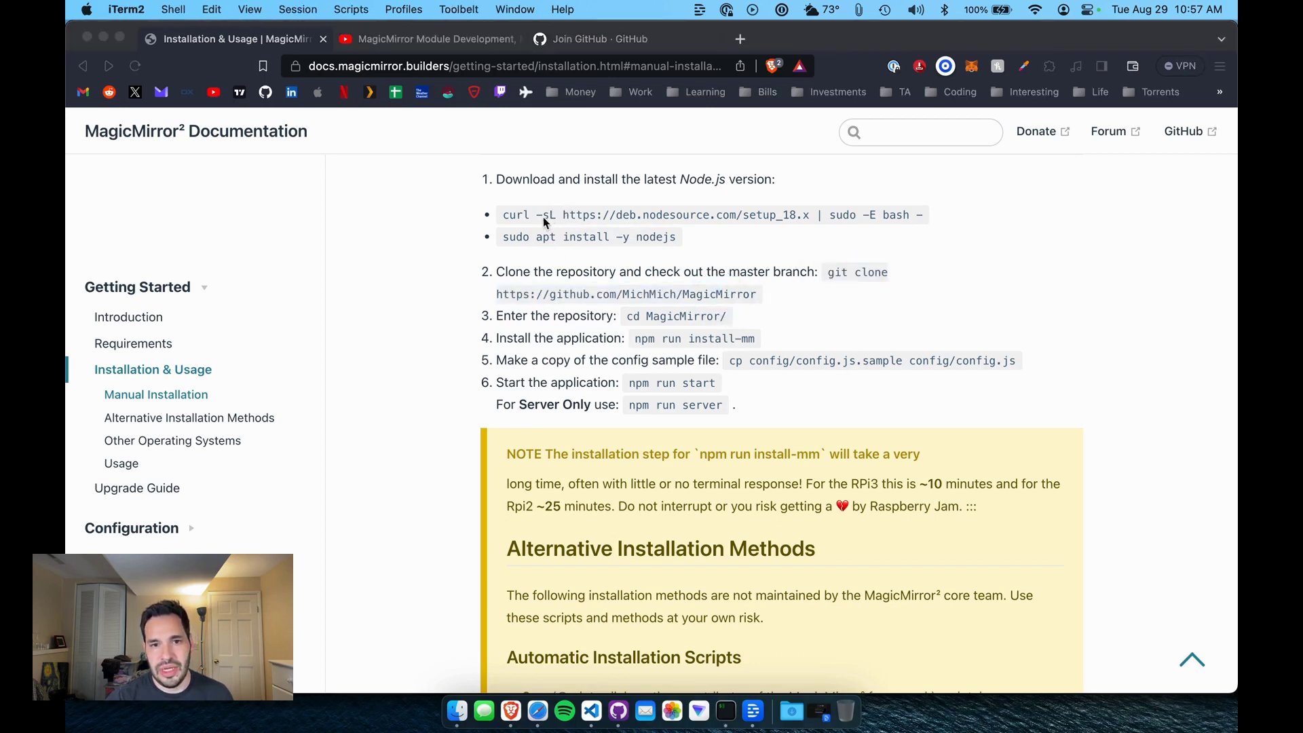
pyautogui.press('super+n')
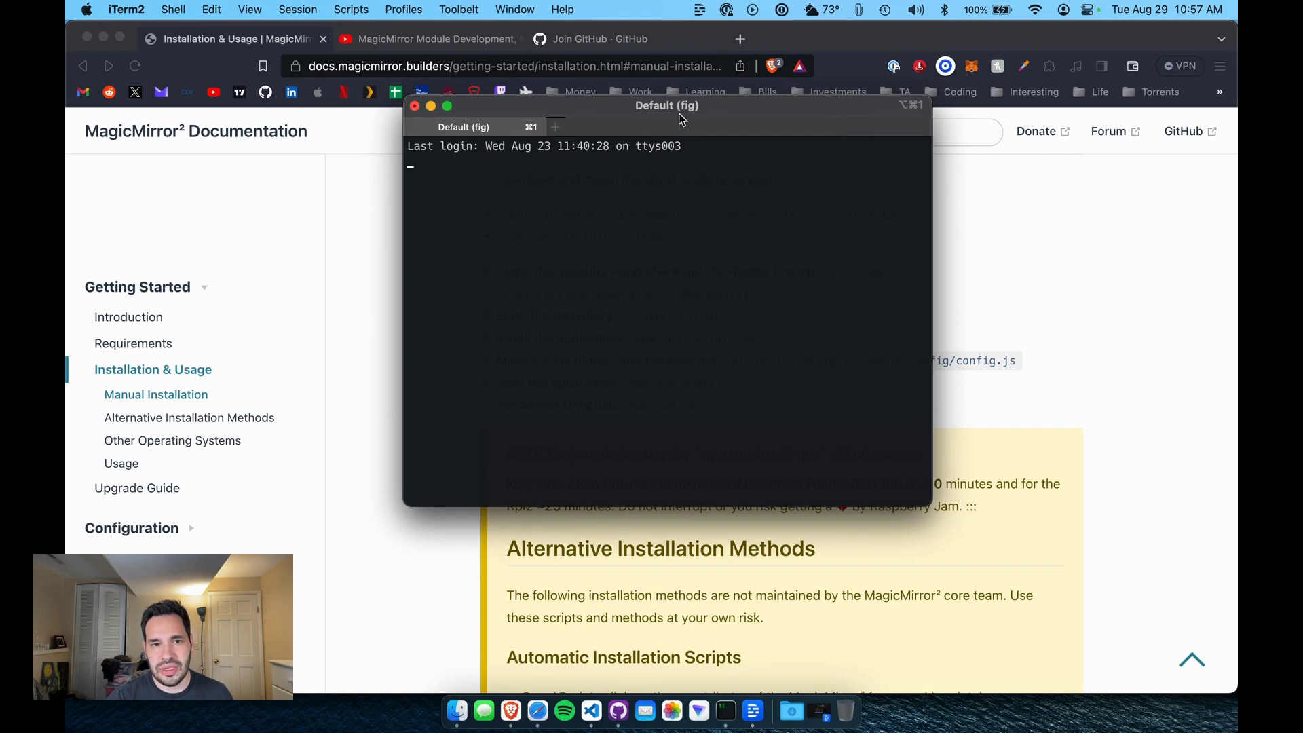
pyautogui.moveTo(679, 112)
pyautogui.mouseDown()
pyautogui.moveTo(687, 189)
pyautogui.moveTo(1080, 136)
pyautogui.mouseUp()
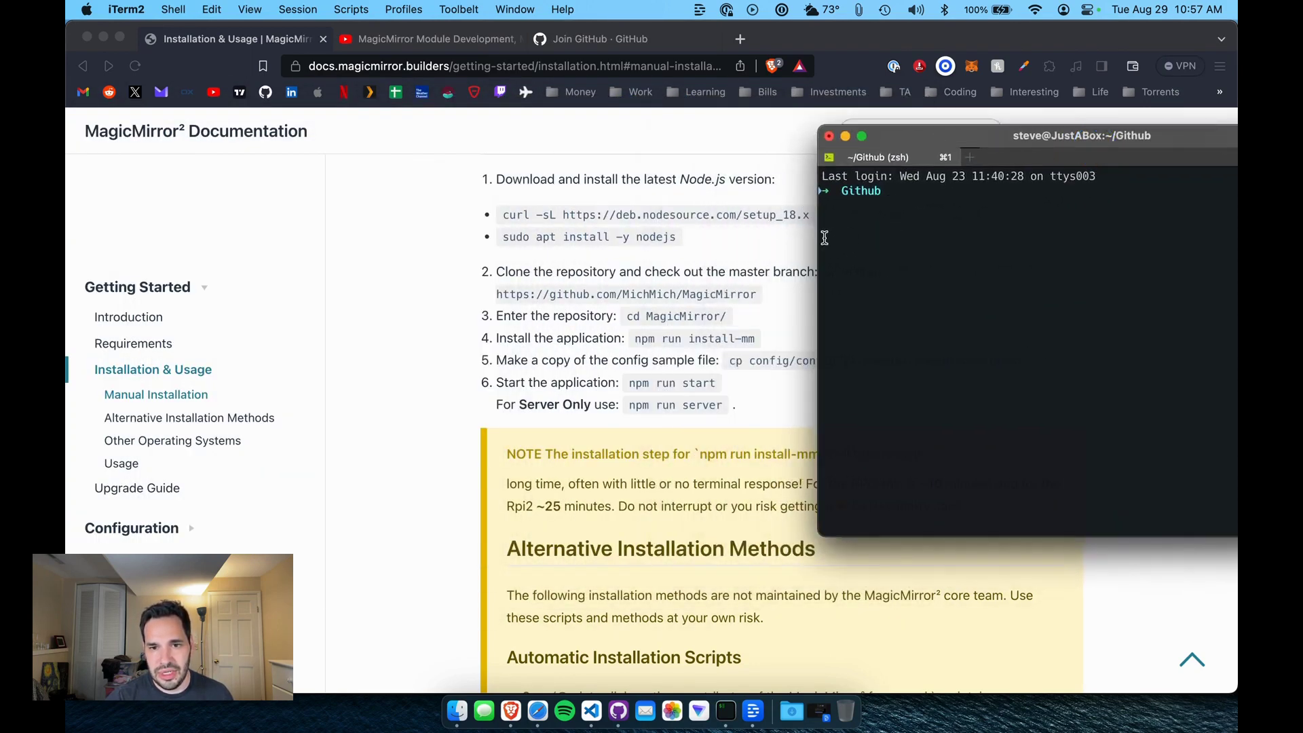
pyautogui.moveTo(820, 238); pyautogui.dragTo(846, 239)
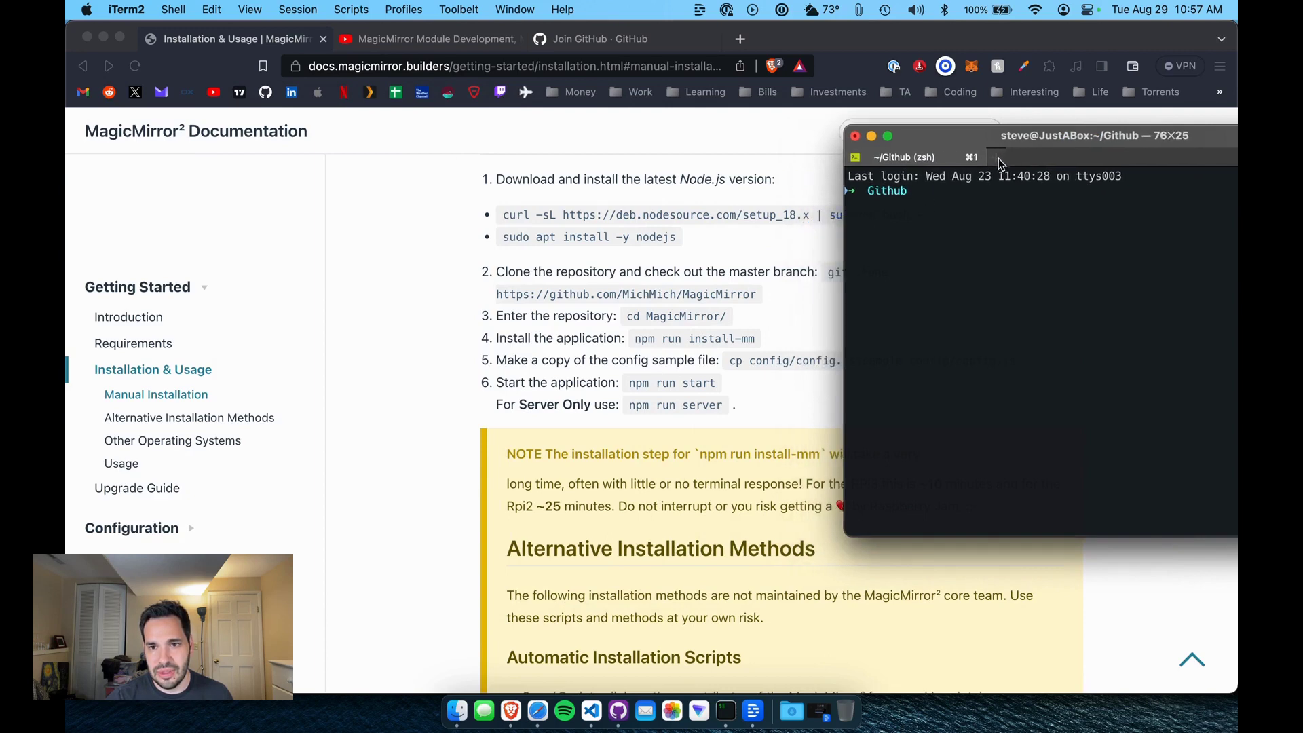
pyautogui.moveTo(1024, 143); pyautogui.dragTo(1039, 142)
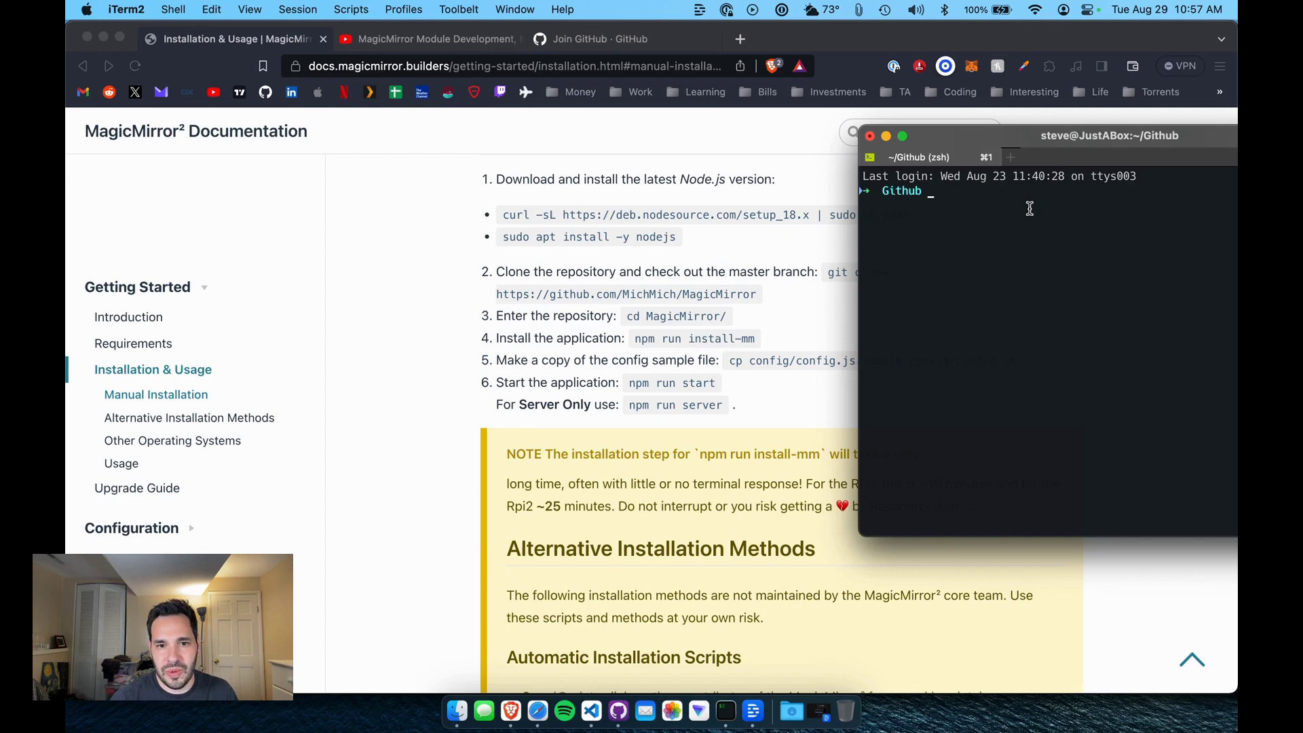
pyautogui.write('cd Ma')
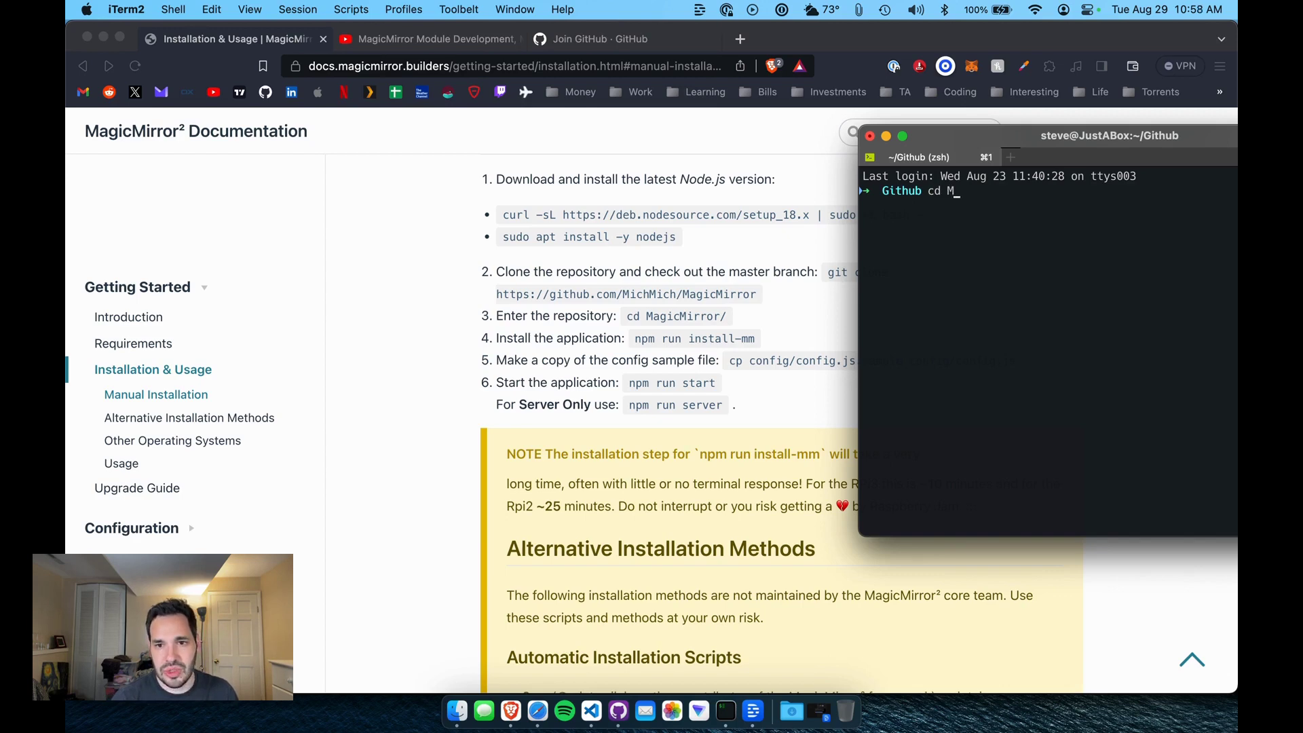
# Step: Enter the MagicMirror folder and run npm run install-mm
pyautogui.press('Tab')
pyautogui.press('Return')
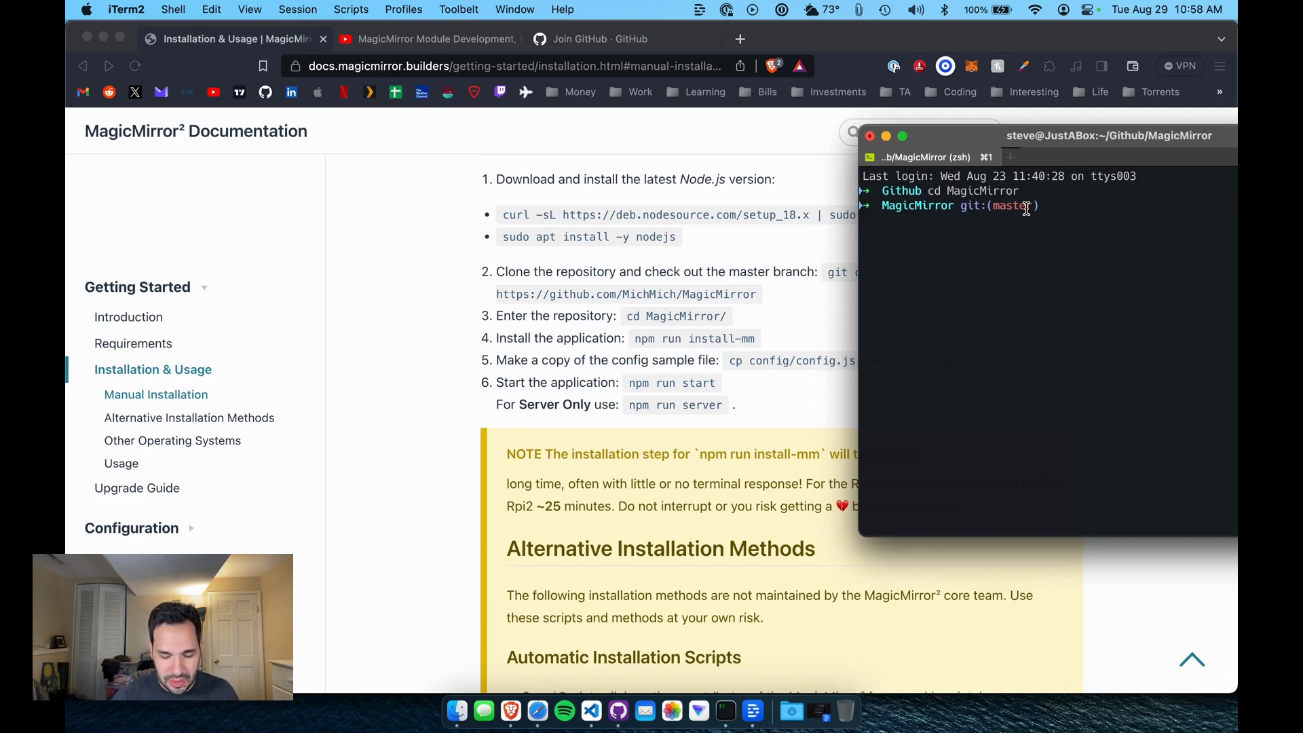
pyautogui.write('npm run install-mm')
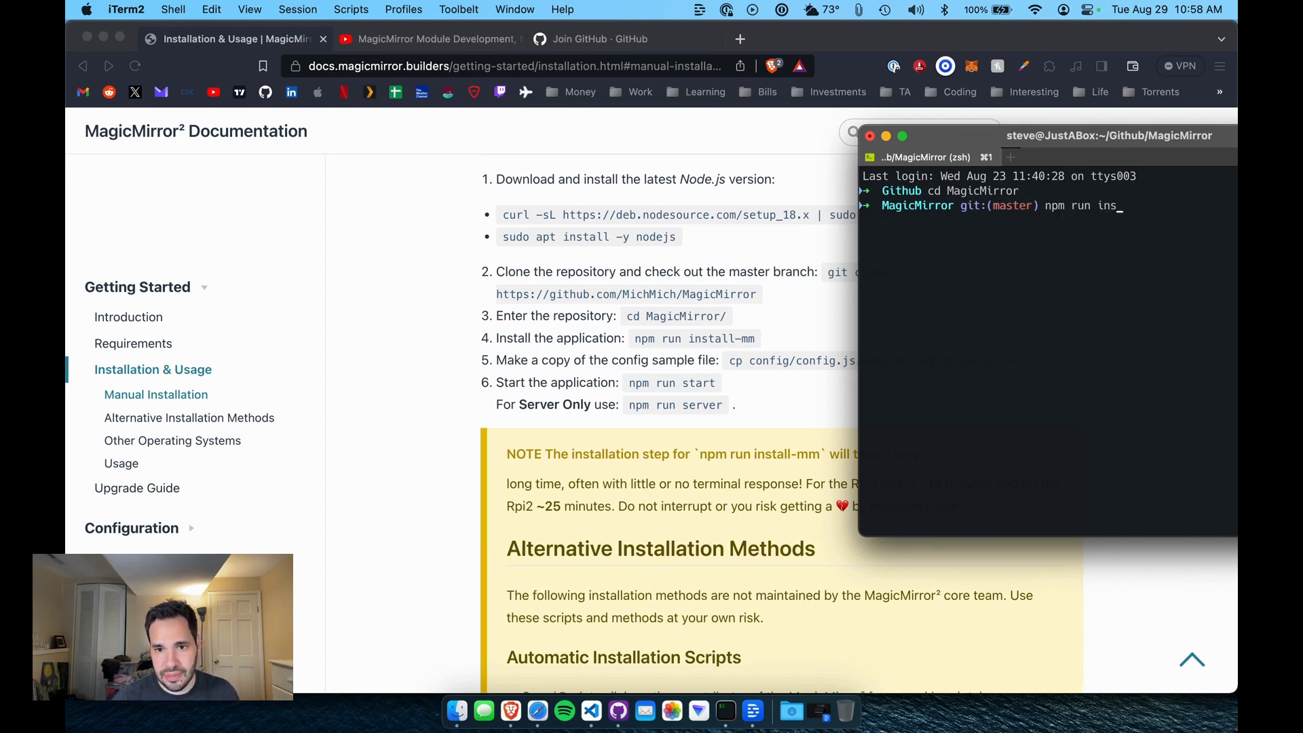
pyautogui.press('Return')
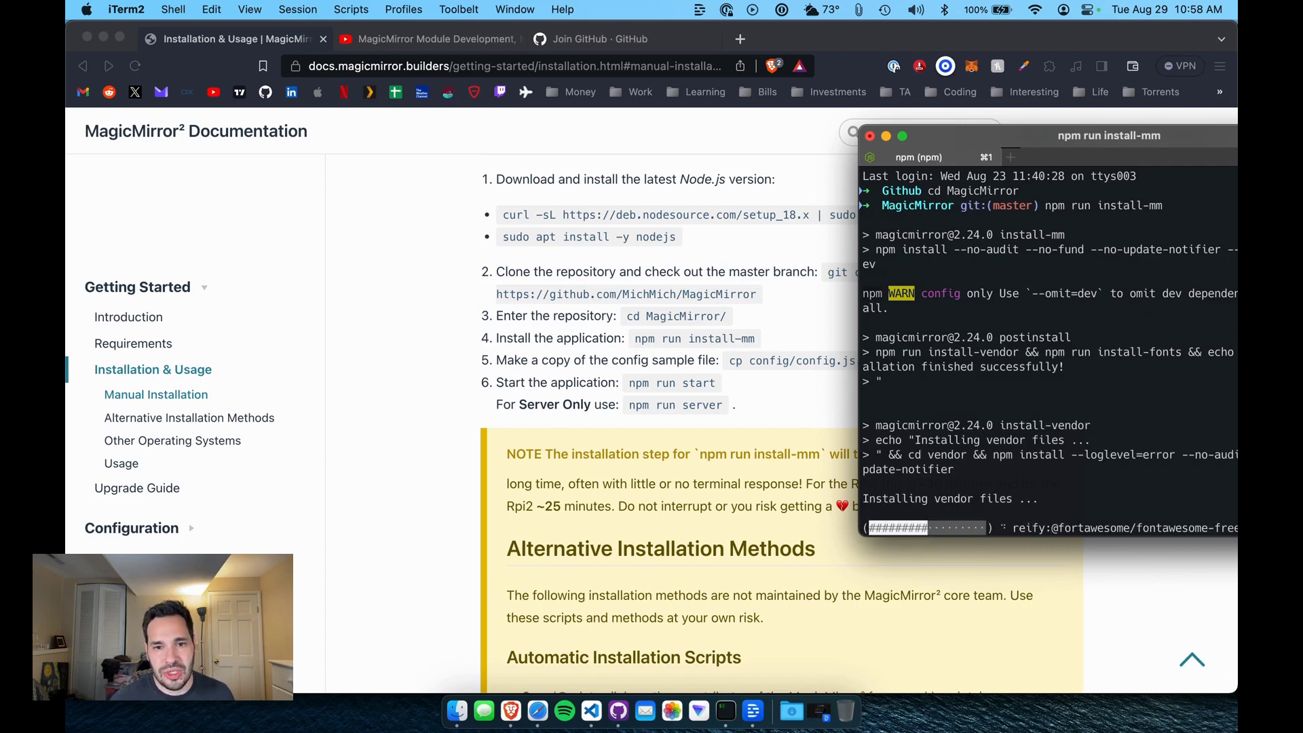
# Step: Load the phoenixNAP Node.js-on-Mac guide in a new tab and follow its Homebrew link
pyautogui.click(749, 42)
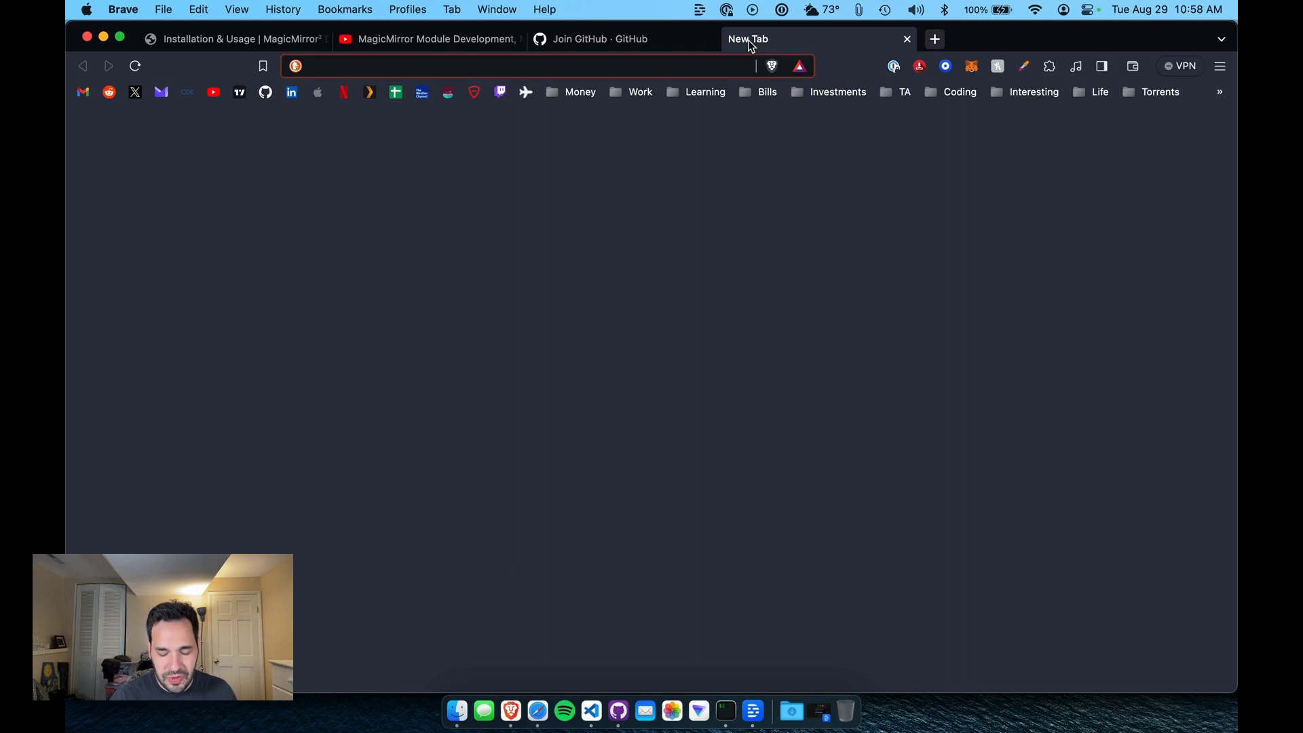
pyautogui.press('super+v')
pyautogui.press('Return')
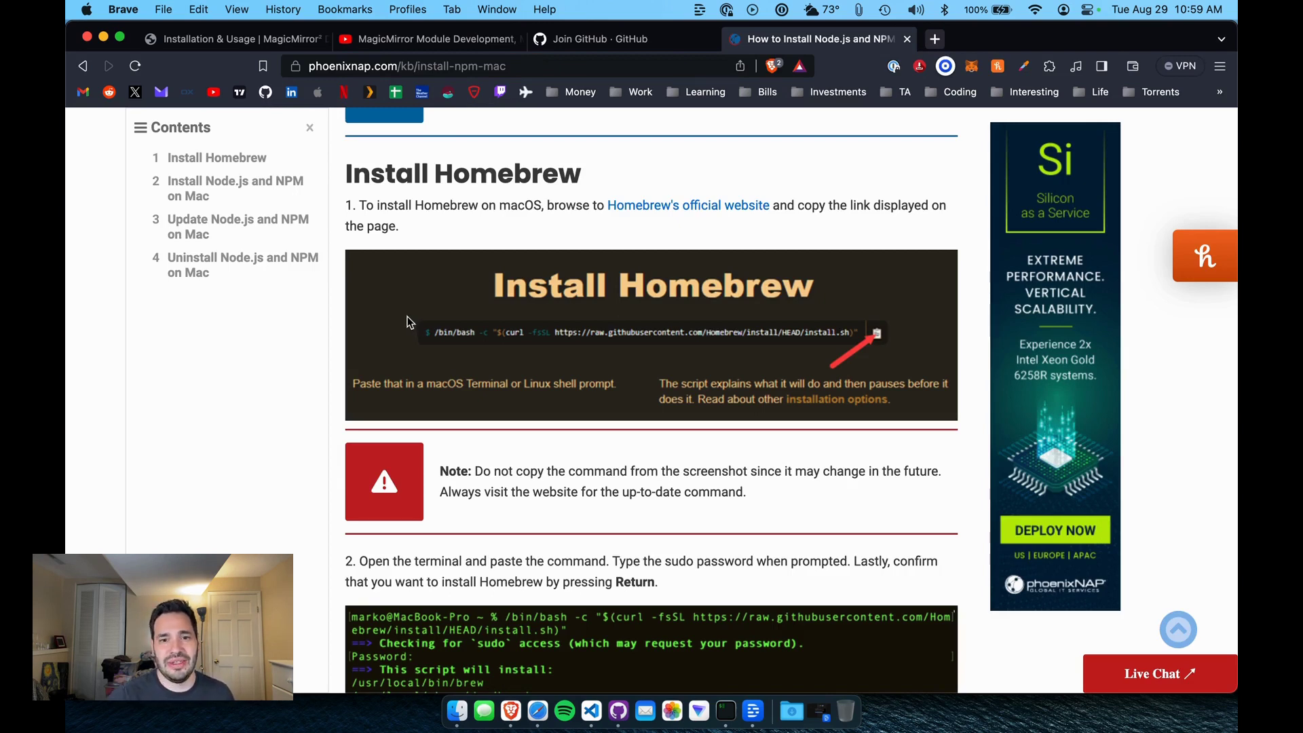
pyautogui.click(636, 206)
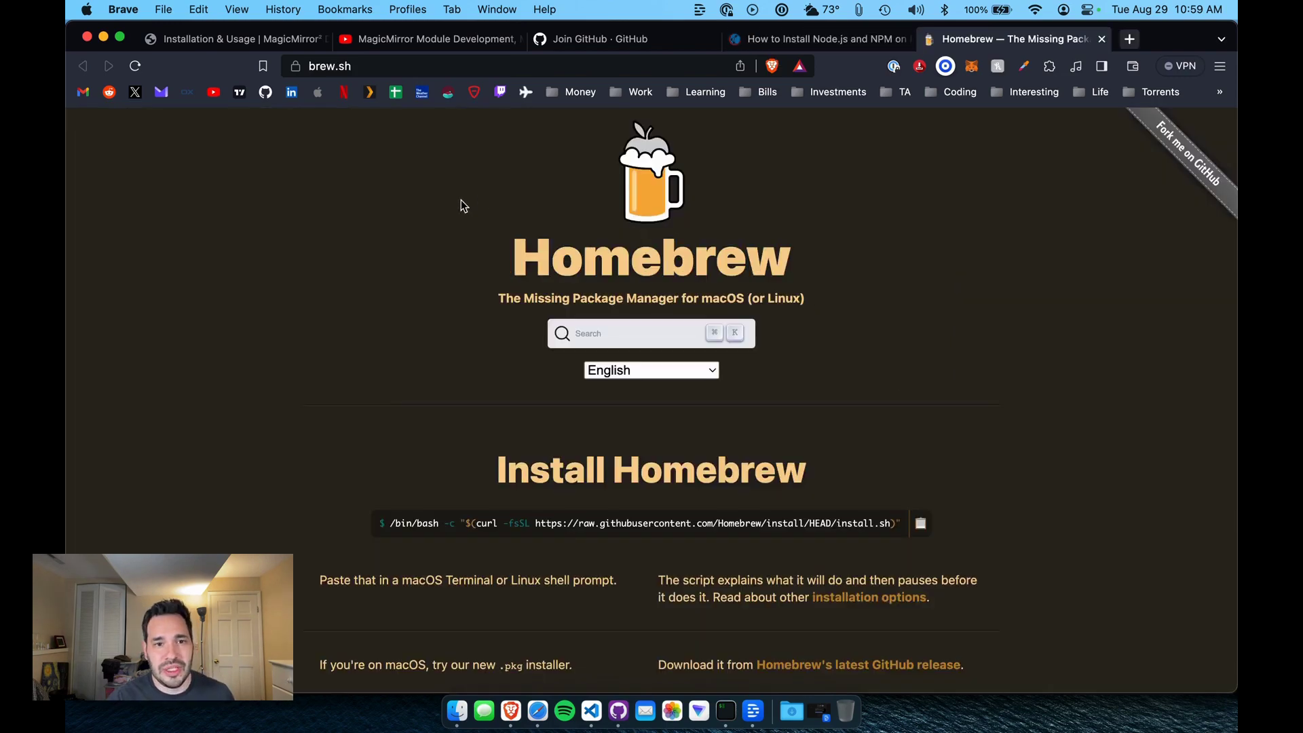
pyautogui.scroll(-3, 462, 236)
pyautogui.scroll(-6, 463, 239)
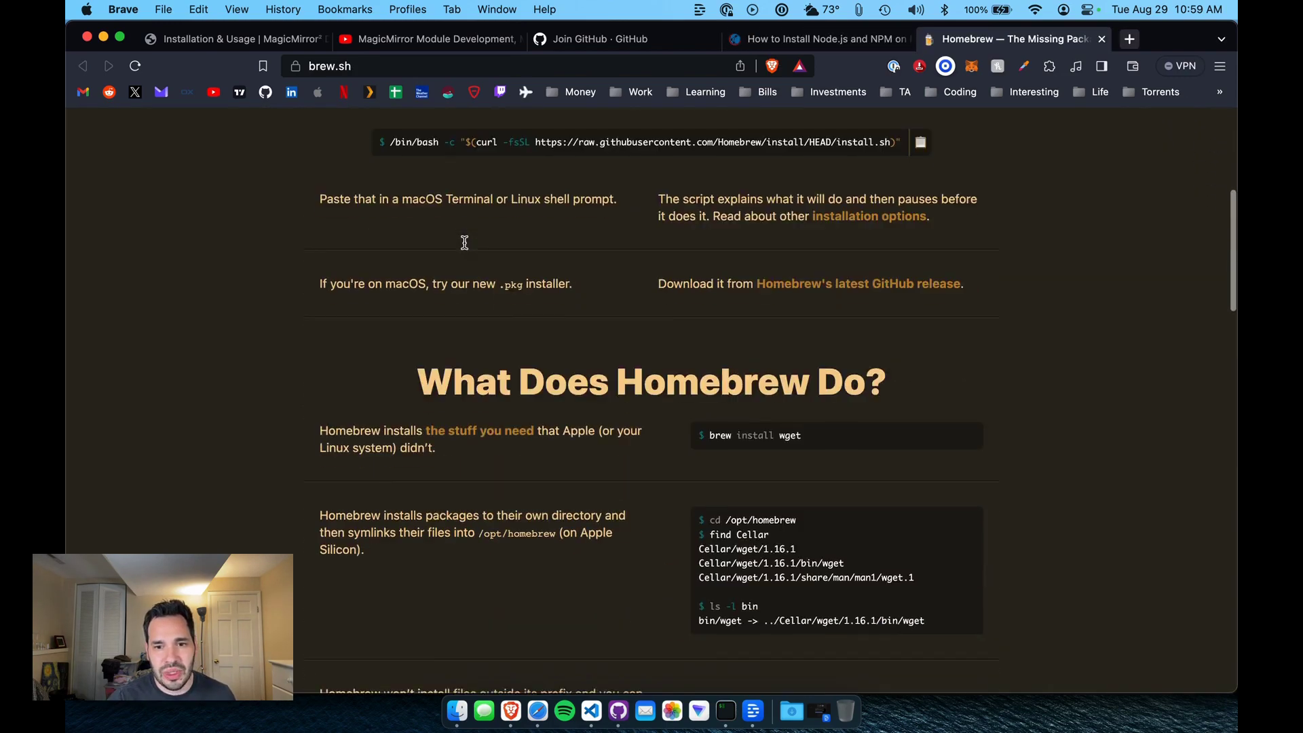
pyautogui.scroll(-5, 466, 244)
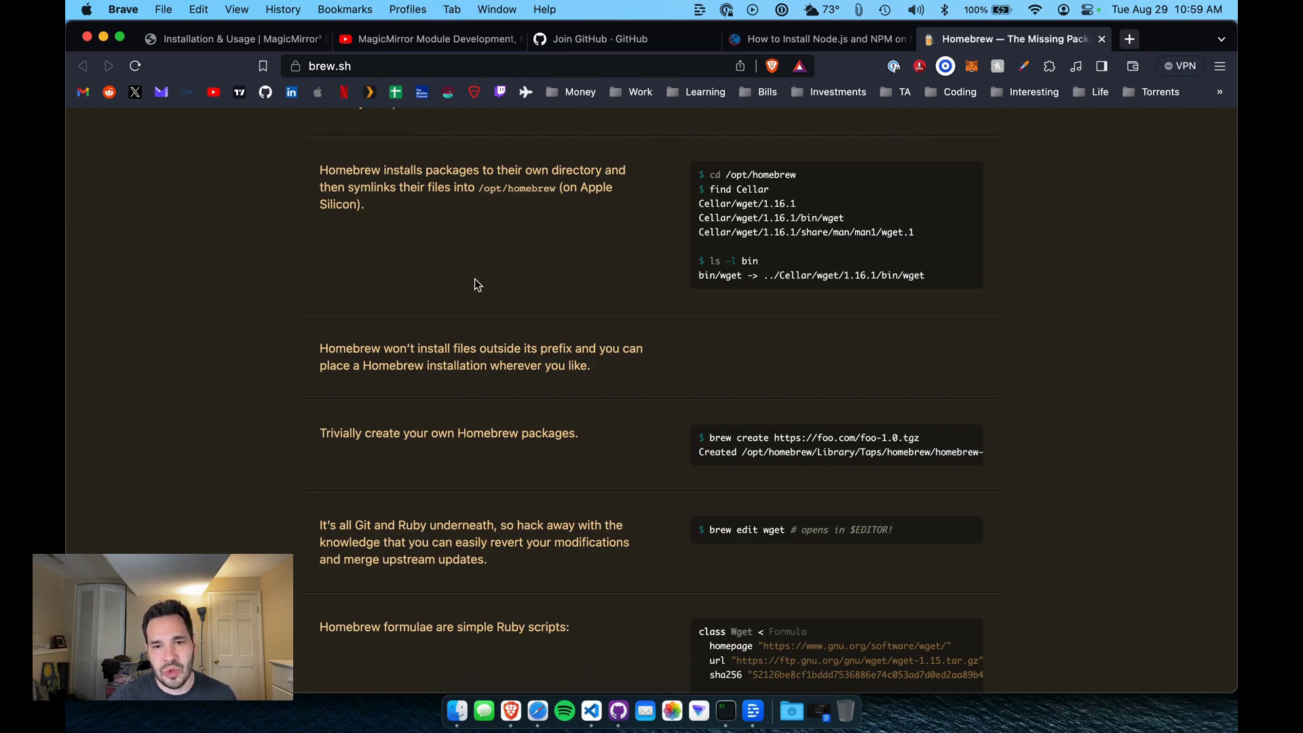
pyautogui.scroll(-3, 474, 279)
pyautogui.scroll(-4, 484, 293)
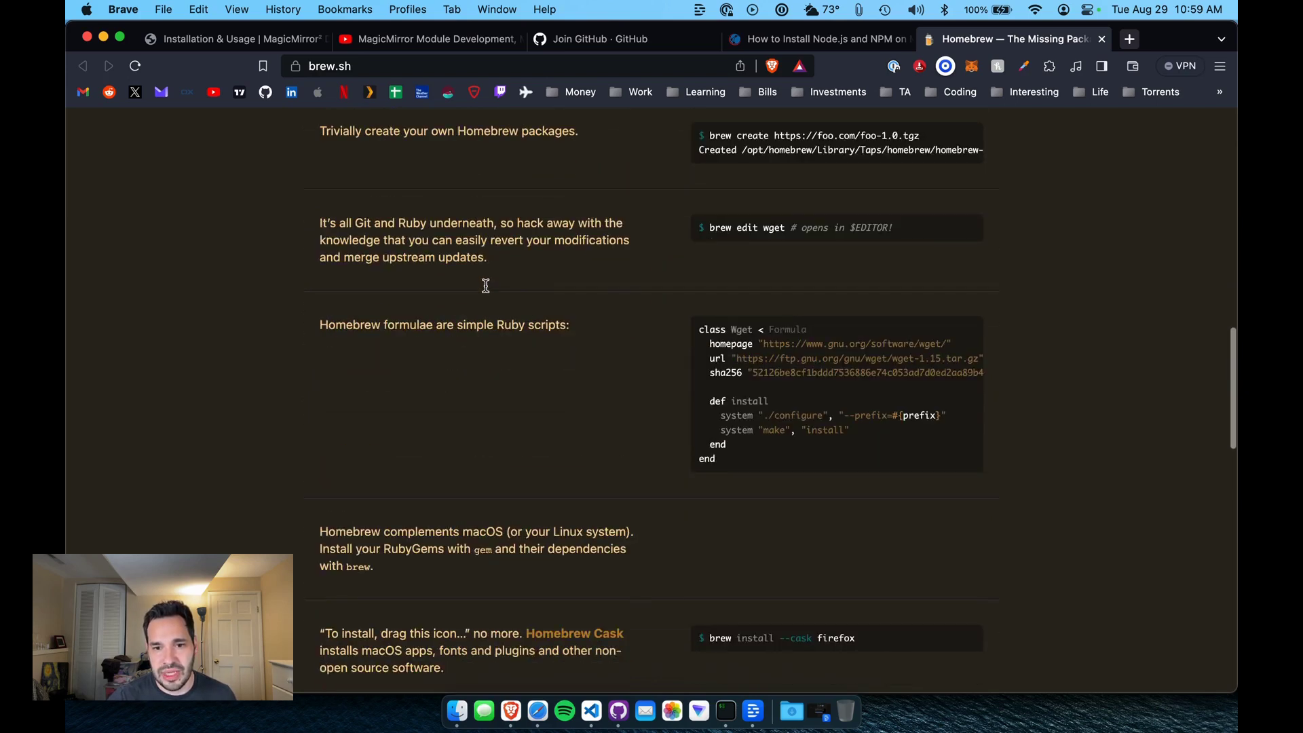
# Step: Cycle through the open tabs and return to the MagicMirror installation docs
pyautogui.click(818, 39)
pyautogui.scroll(-2, 693, 285)
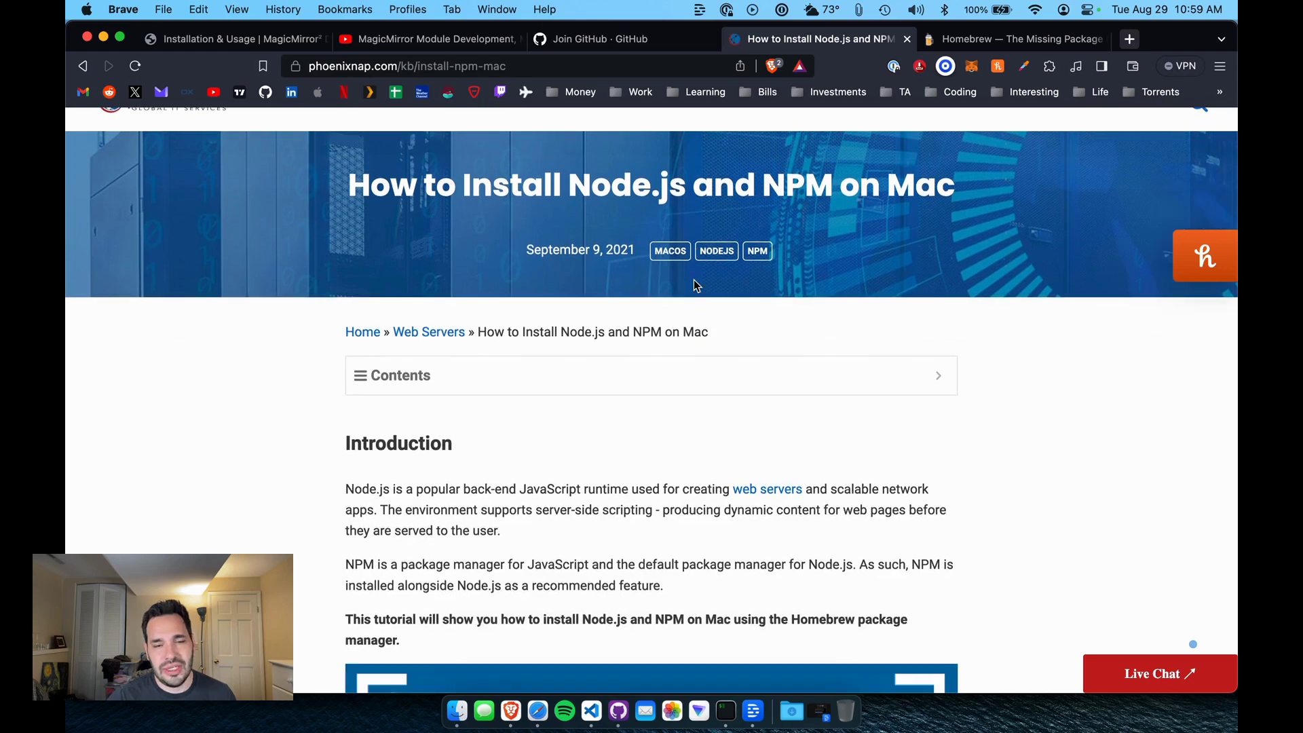
pyautogui.scroll(-2, 694, 285)
pyautogui.scroll(-1, 693, 284)
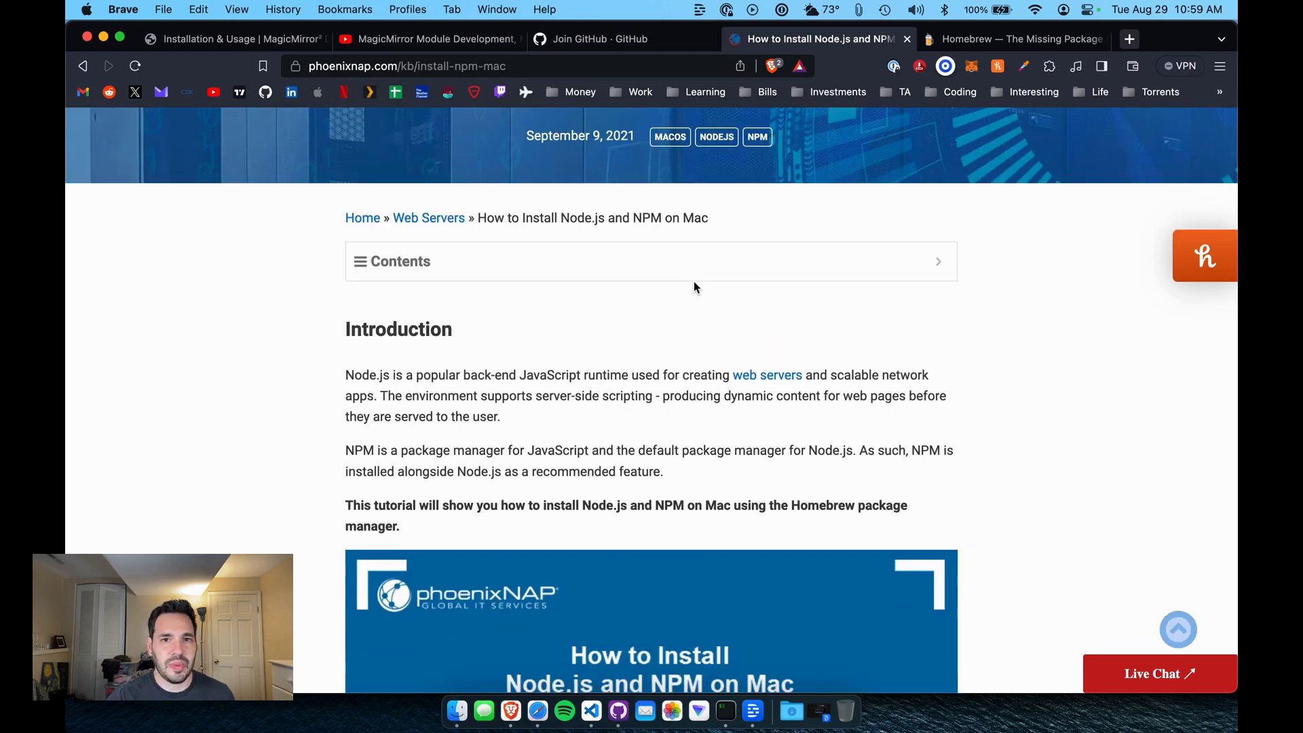
pyautogui.scroll(-10, 694, 281)
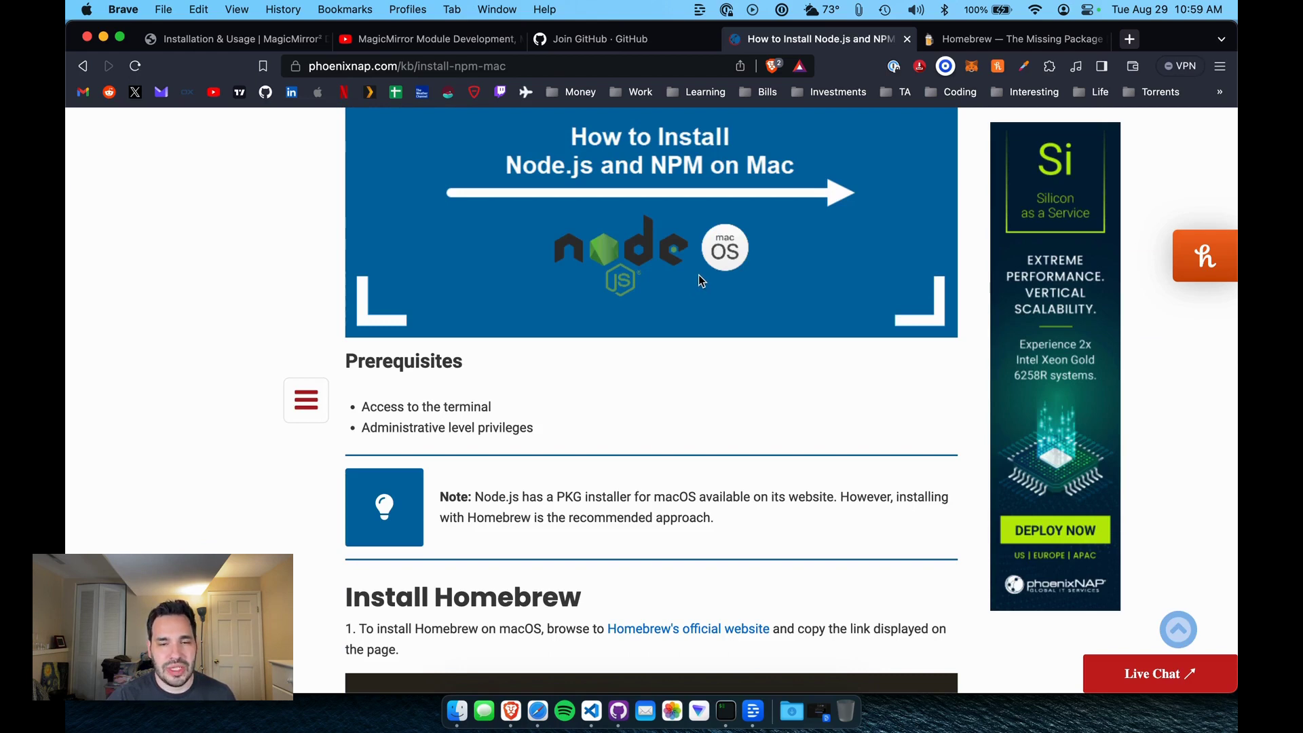
pyautogui.click(642, 40)
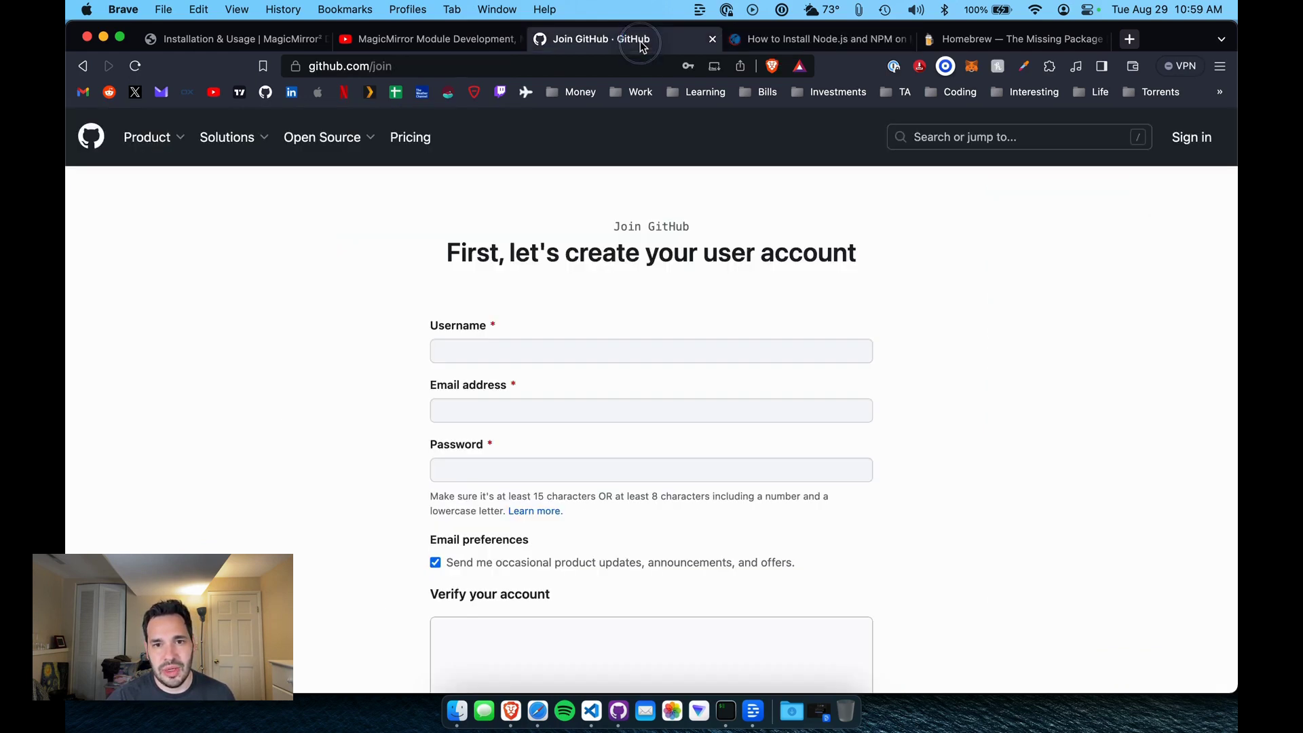
pyautogui.click(801, 38)
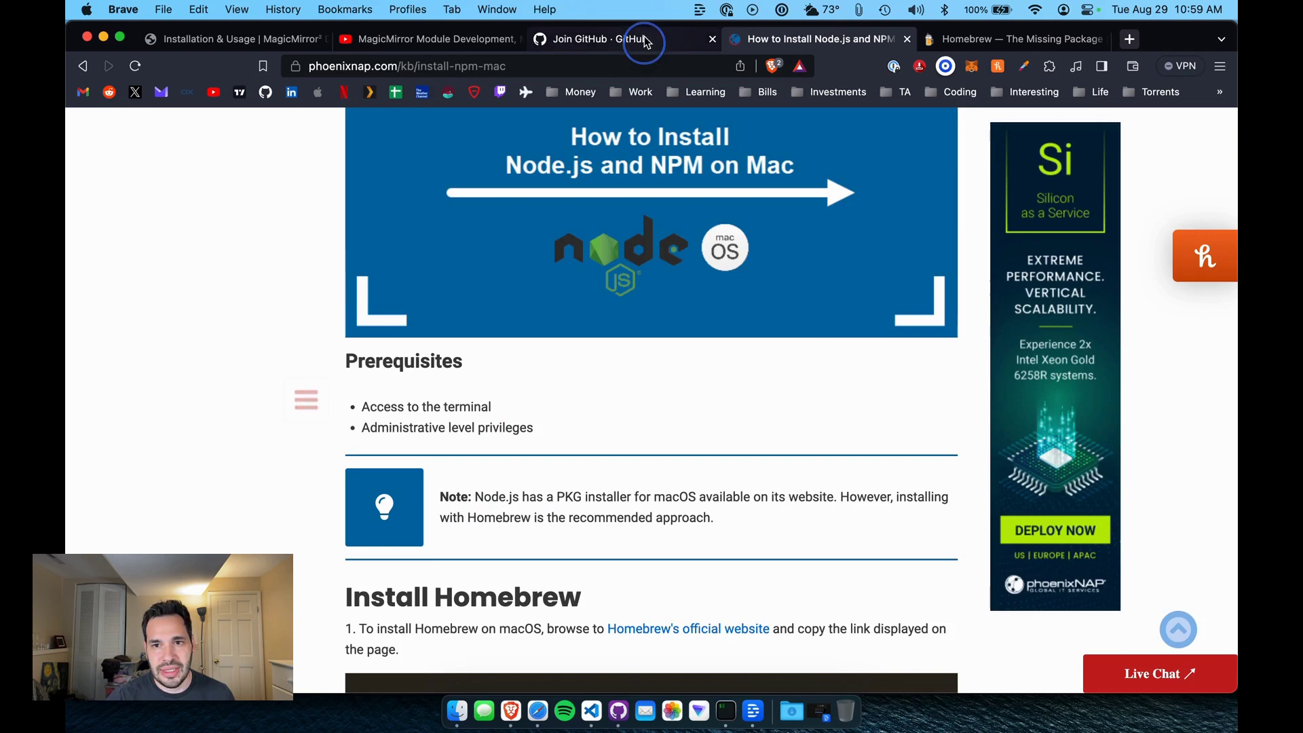
pyautogui.click(645, 43)
pyautogui.click(1005, 42)
pyautogui.click(496, 41)
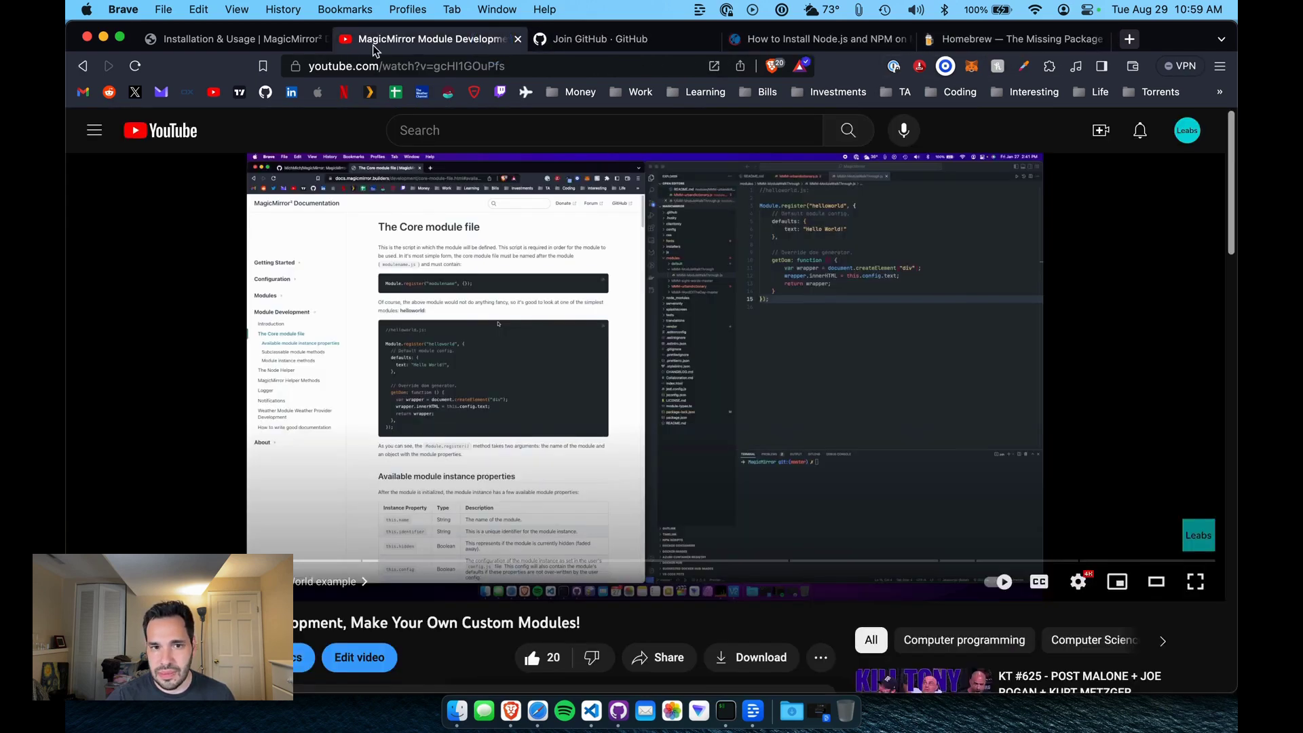
pyautogui.click(236, 39)
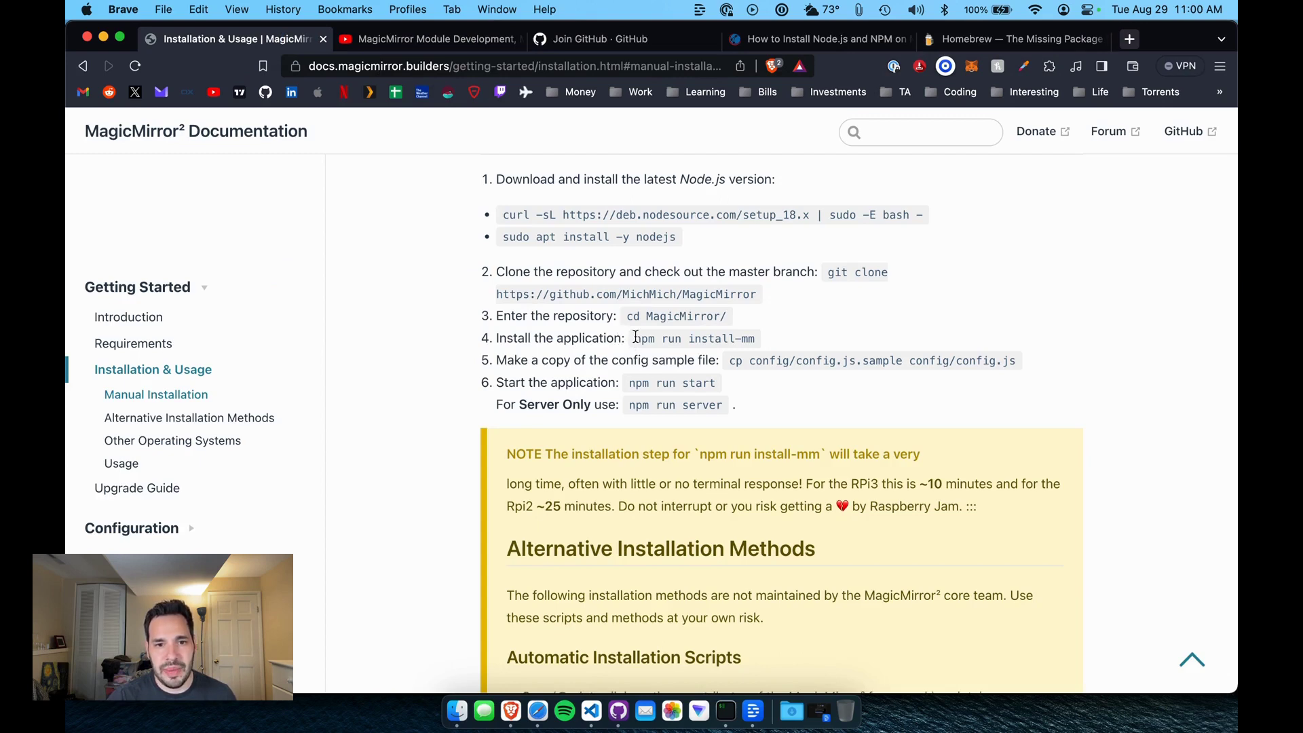
# Step: Copy config/config.js.sample to config/config.js in iTerm2, then return to the docs
pyautogui.moveTo(729, 361); pyautogui.dragTo(1016, 361)
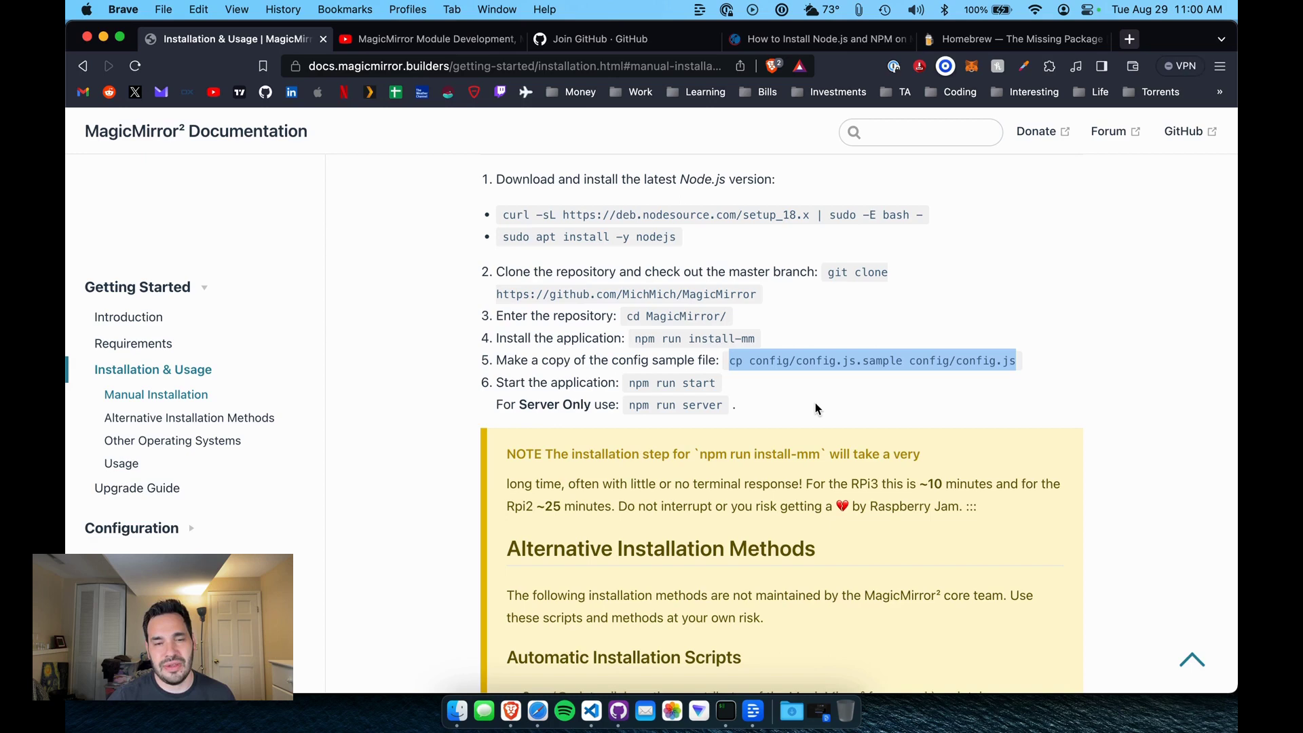
pyautogui.click(725, 712)
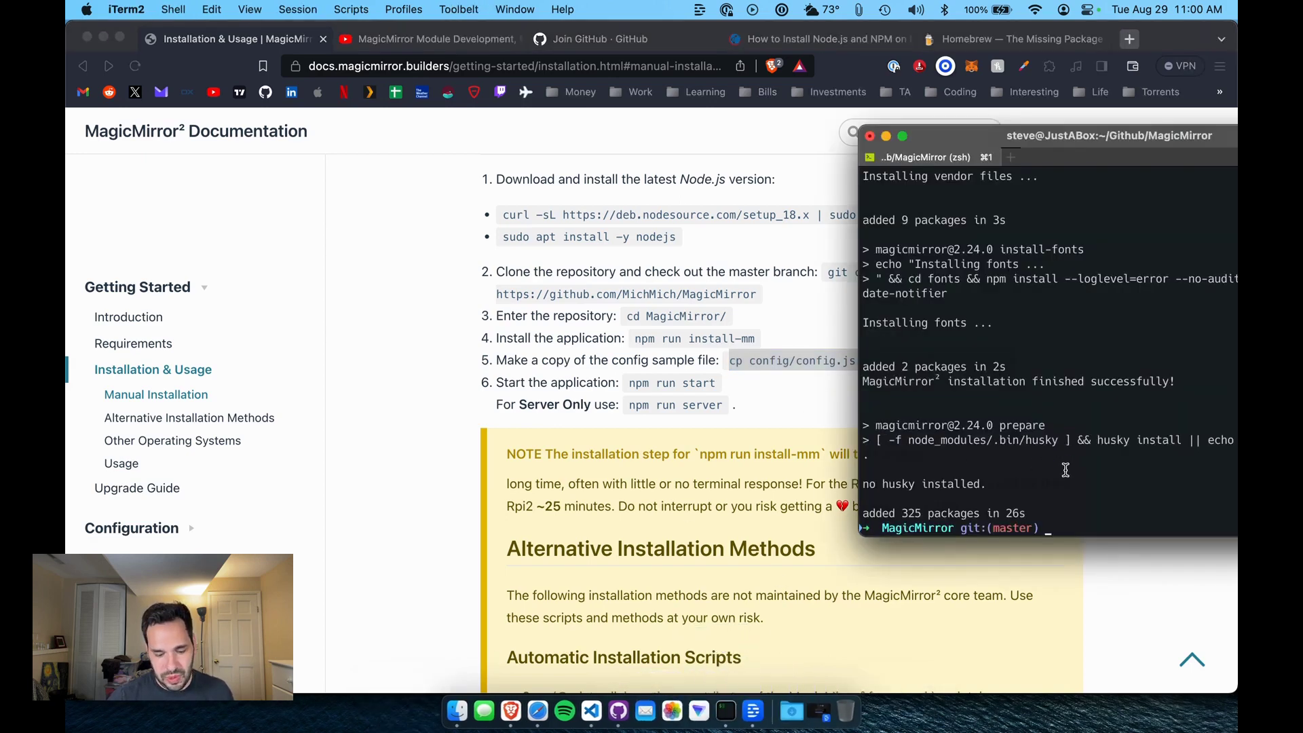
pyautogui.press('super+v')
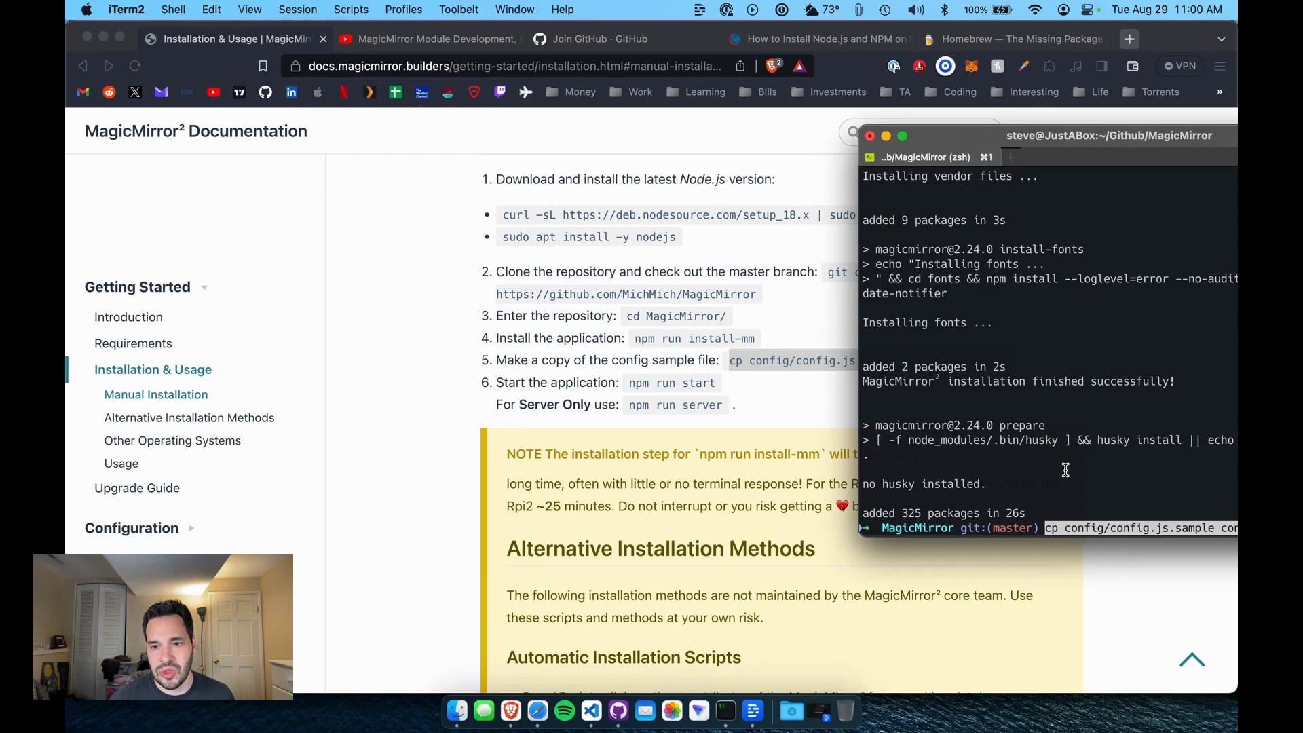
pyautogui.click(801, 362)
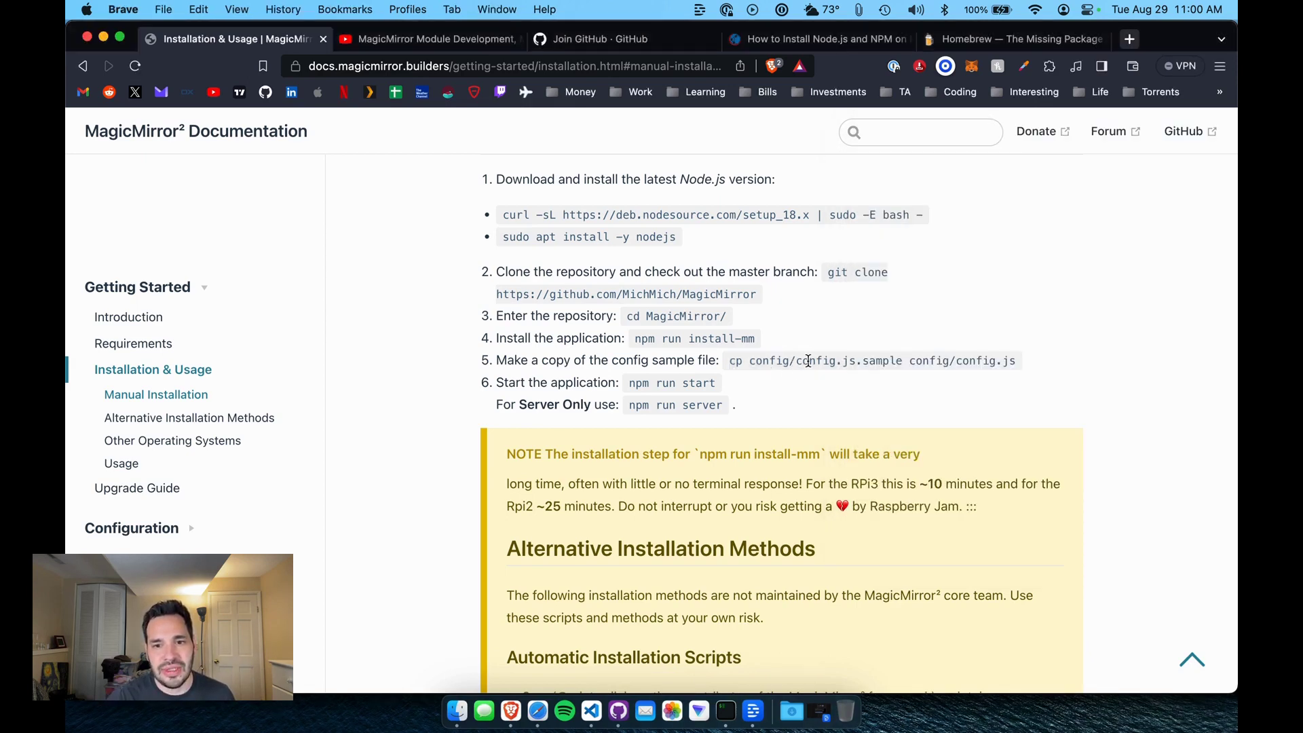
pyautogui.doubleClick(882, 361)
pyautogui.click(894, 384)
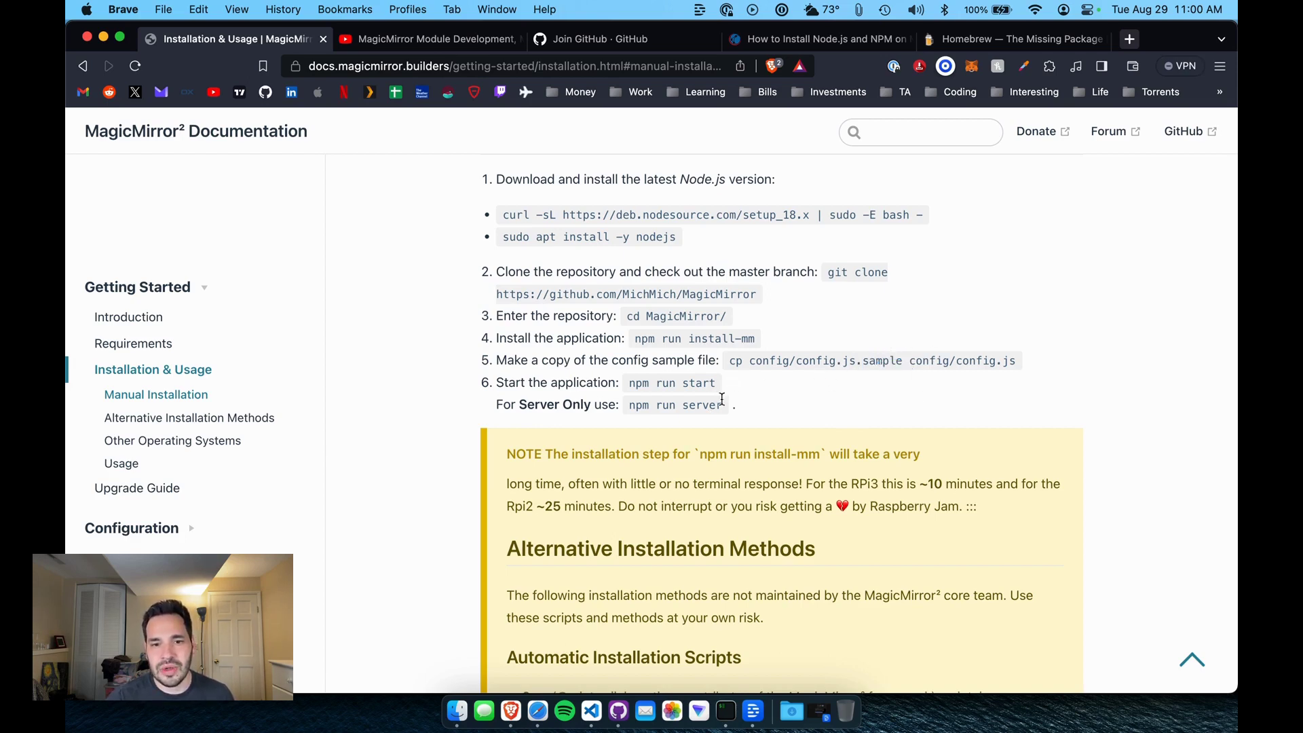
# Step: Launch MagicMirror with npm run start and view it full screen with its clock, holidays, greeting and headlines
pyautogui.click(717, 697)
pyautogui.write('npm run sta')
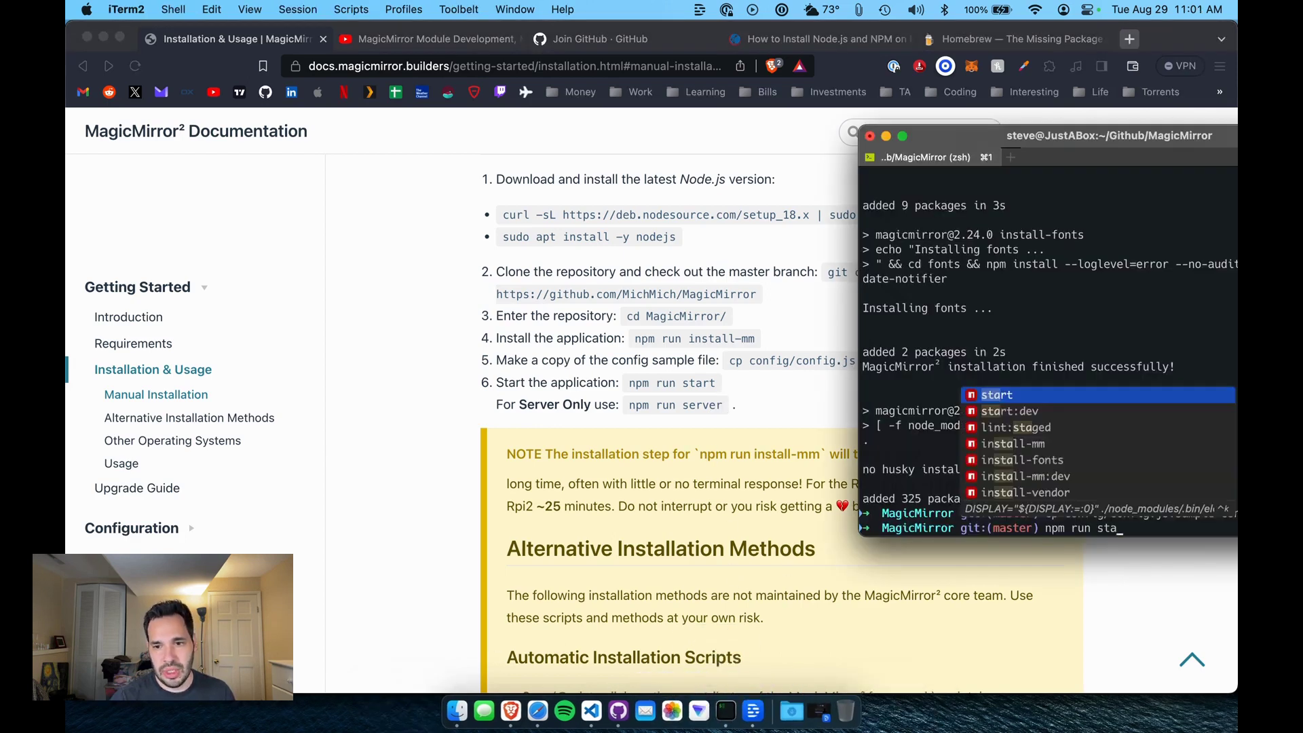
pyautogui.write('rt')
pyautogui.press('Return')
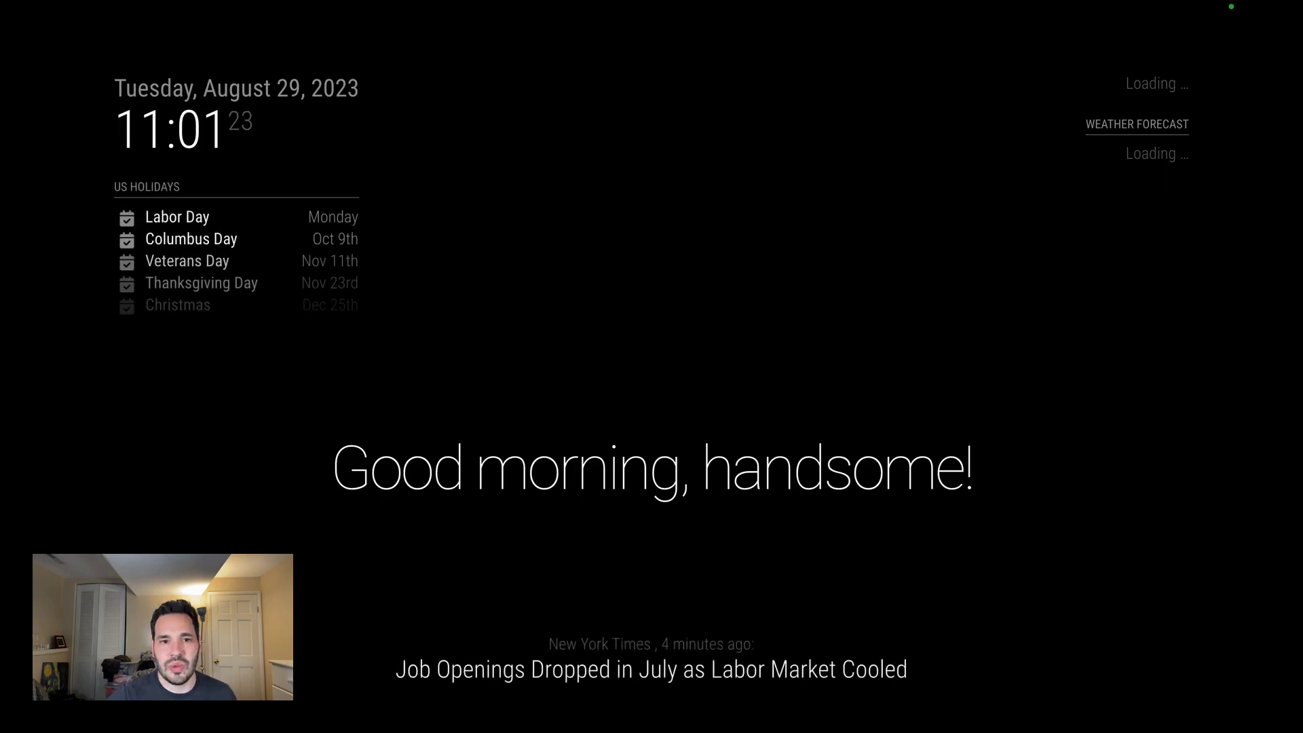
pyautogui.hotkey('ctrl', 'Left')
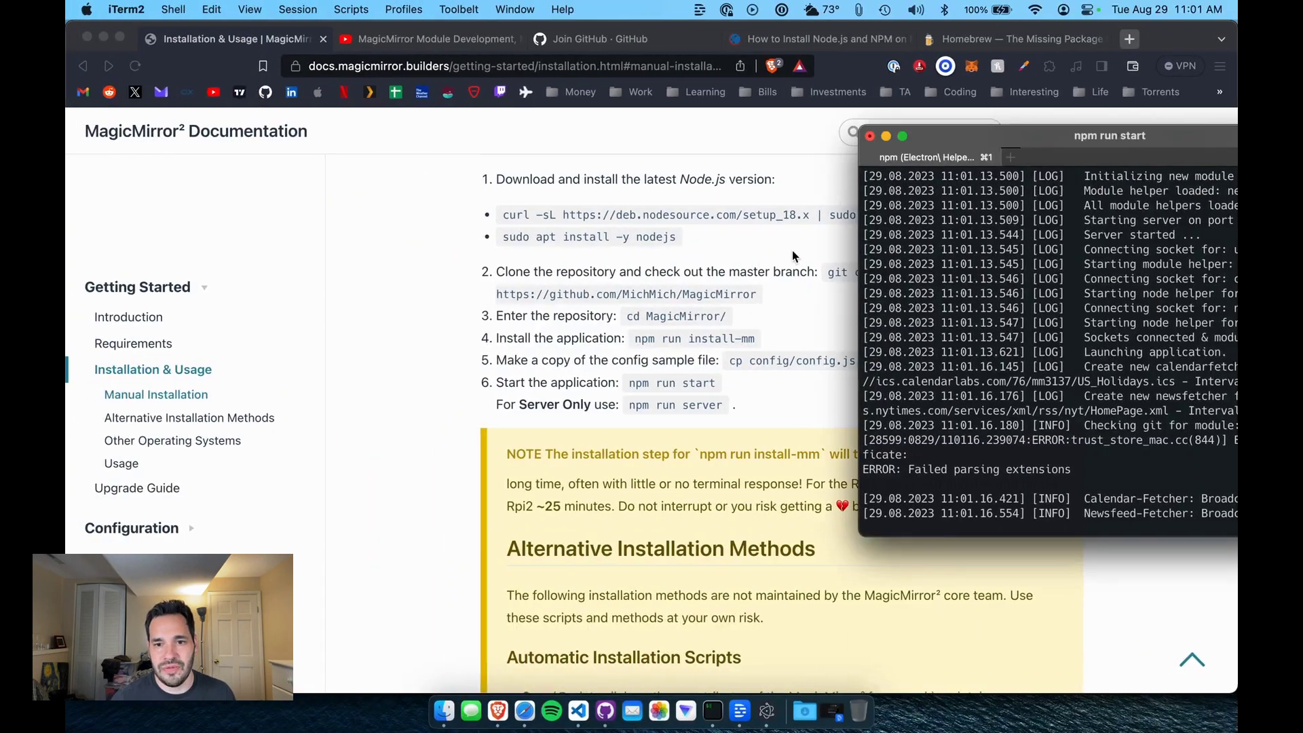
pyautogui.hotkey('ctrl', 'Right')
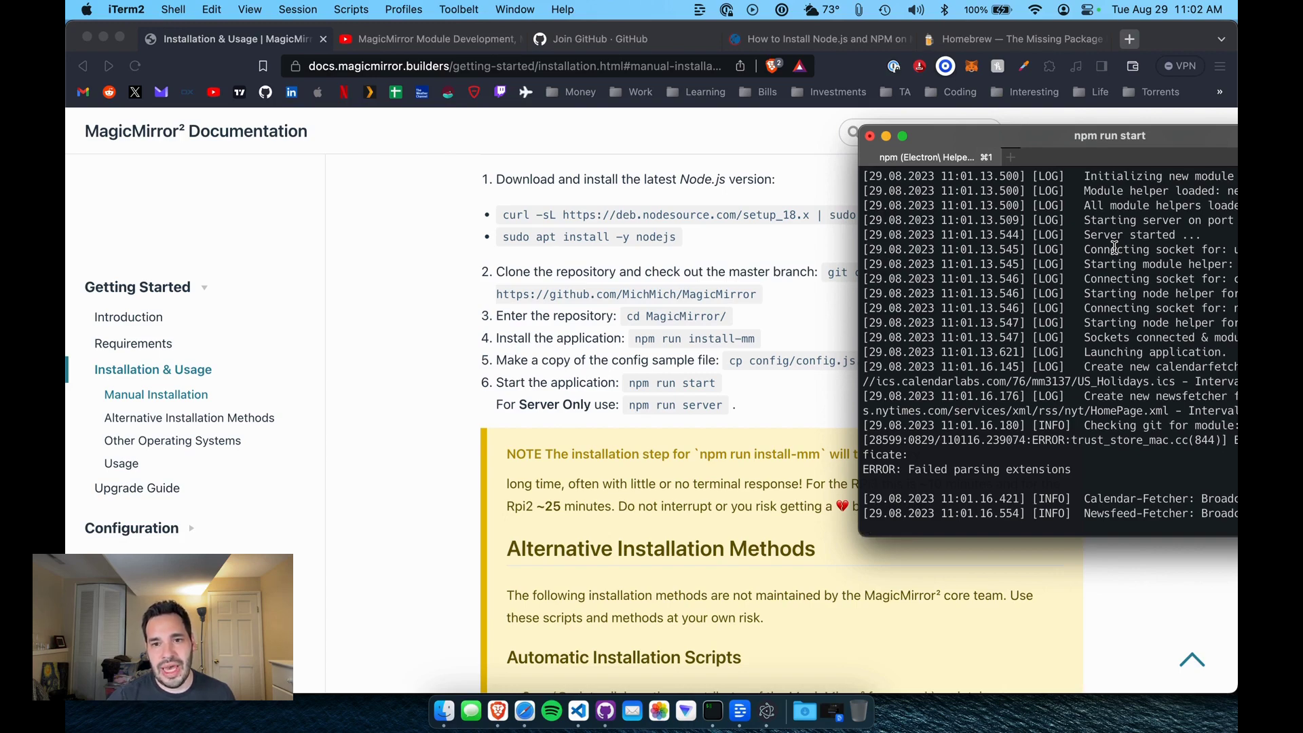
pyautogui.press('super+Tab')
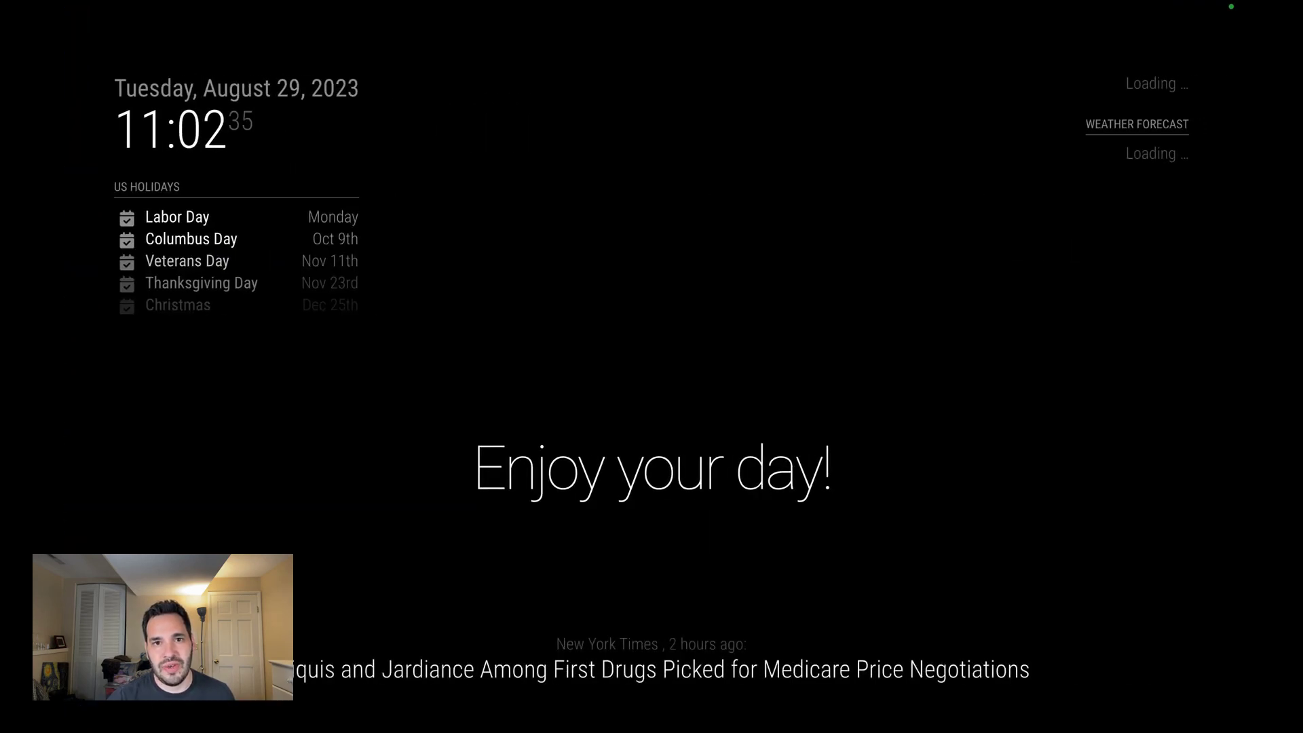